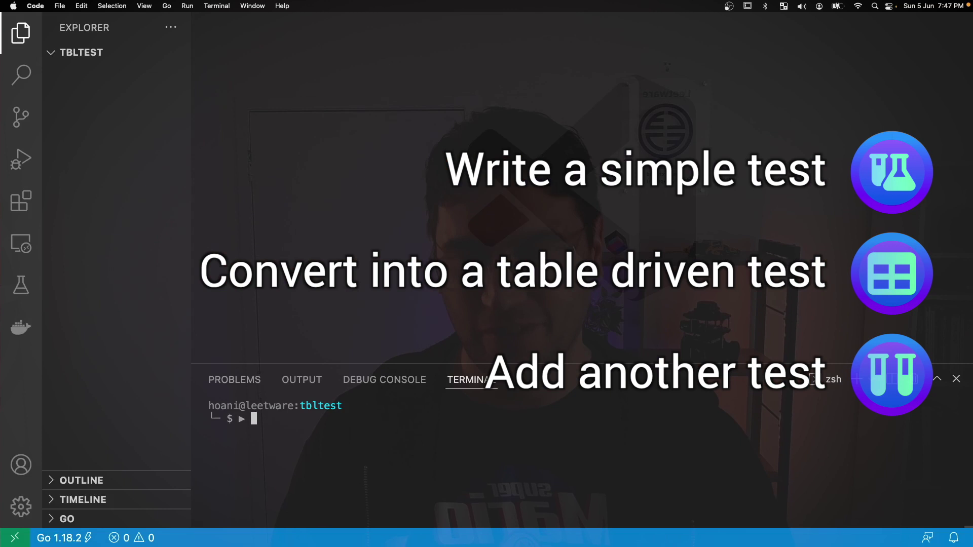
pyautogui.write('od init ')
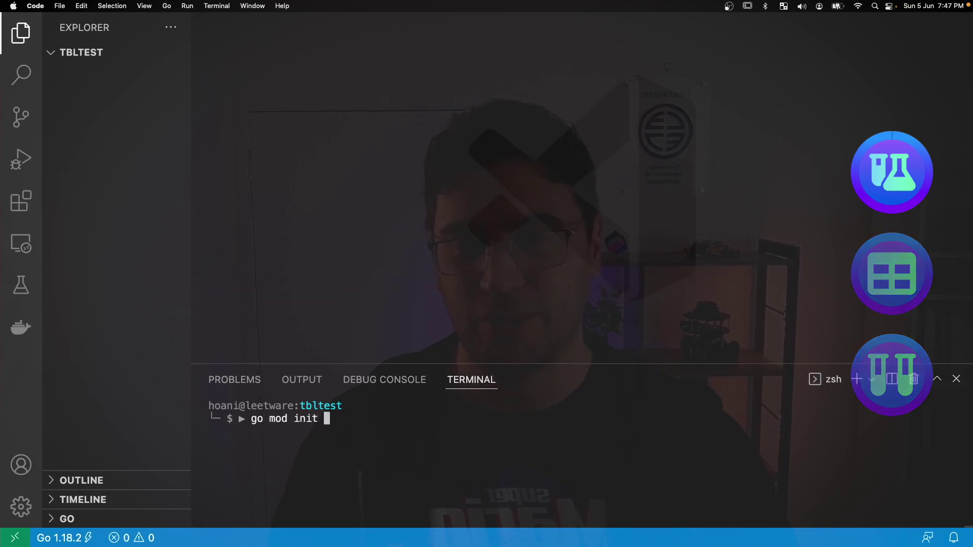
pyautogui.write('tut/')
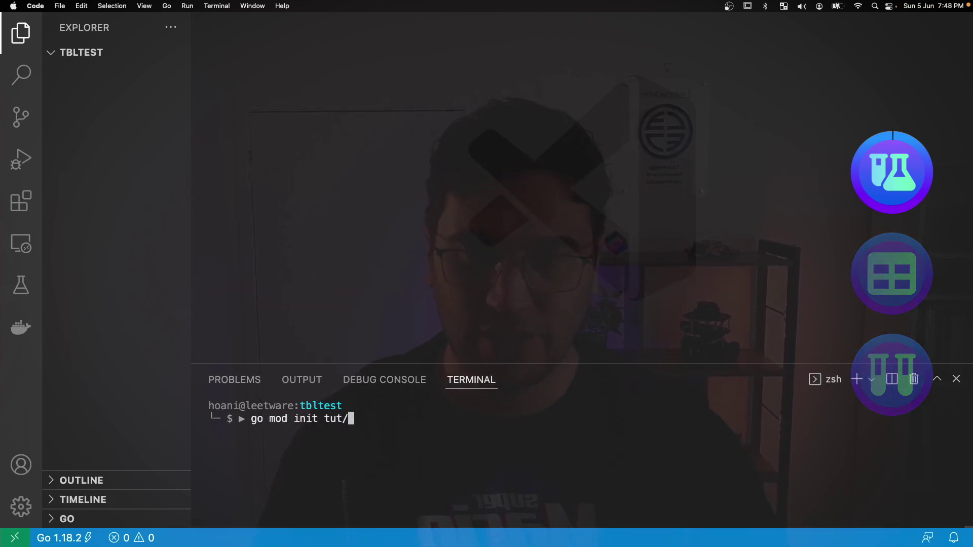
pyautogui.write('tblte')
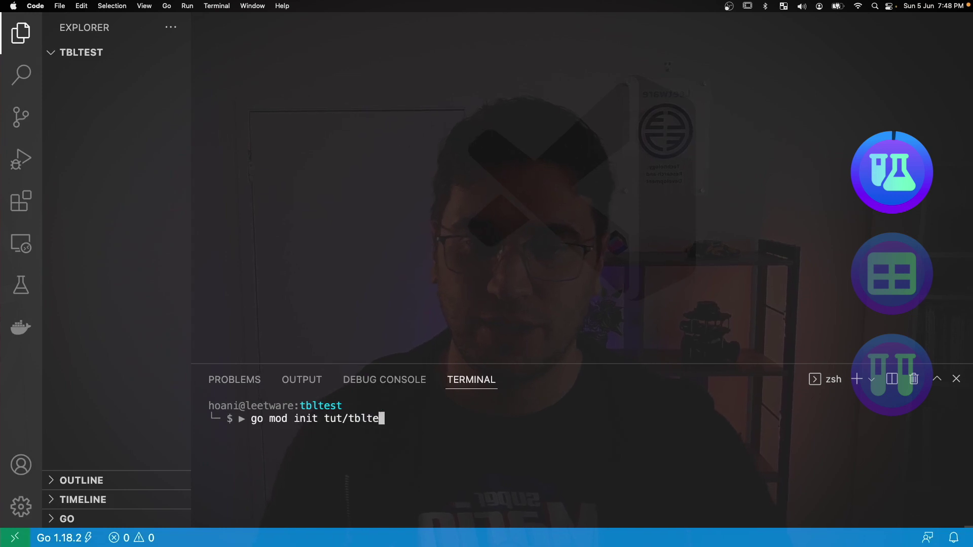
pyautogui.write('st')
# - Initialise the Go module tut/tbltest from the terminal
pyautogui.press('Return')
pyautogui.write('ckag')
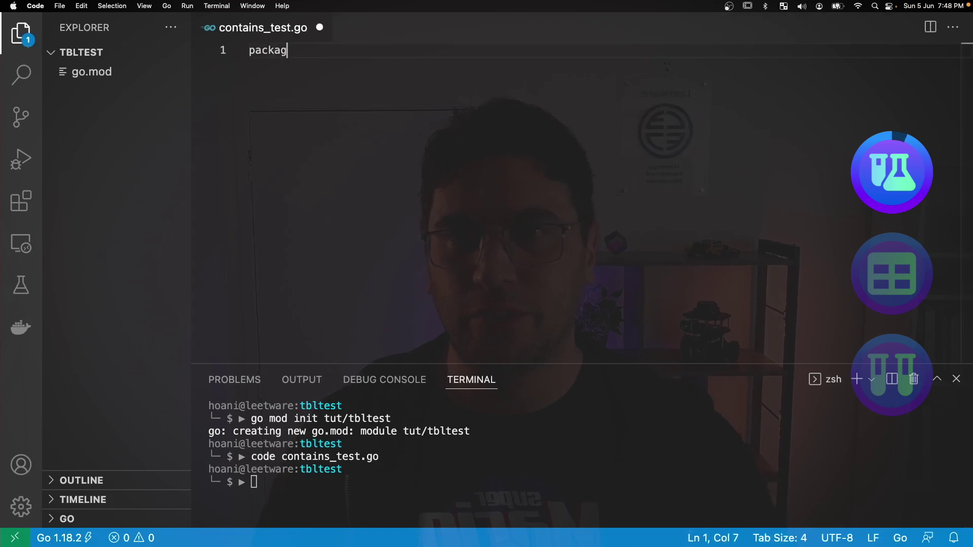
pyautogui.write('e tbltest')
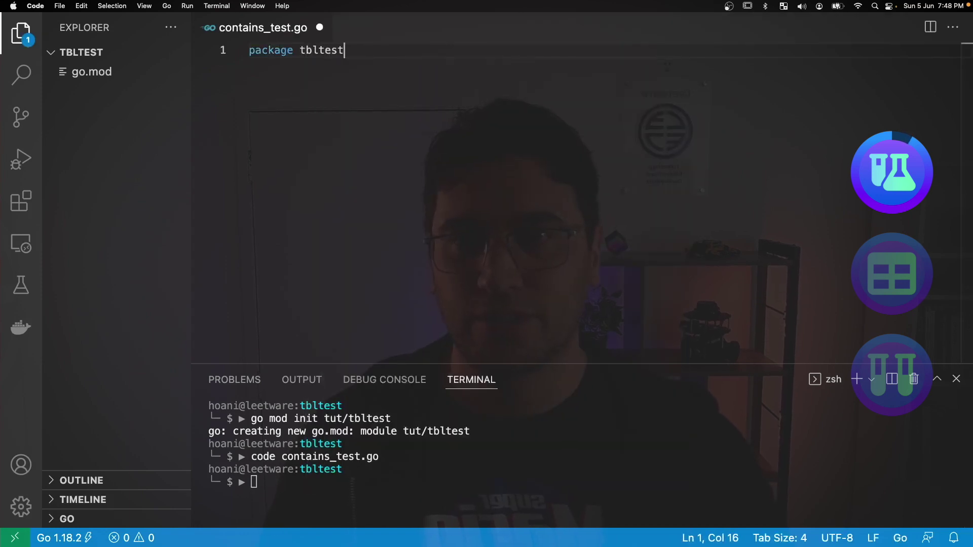
# - Write Test_Contains using strings.Contains with t.Fatal("expected true"), and save contains_test.go
pyautogui.press('Return')
pyautogui.write('func ')
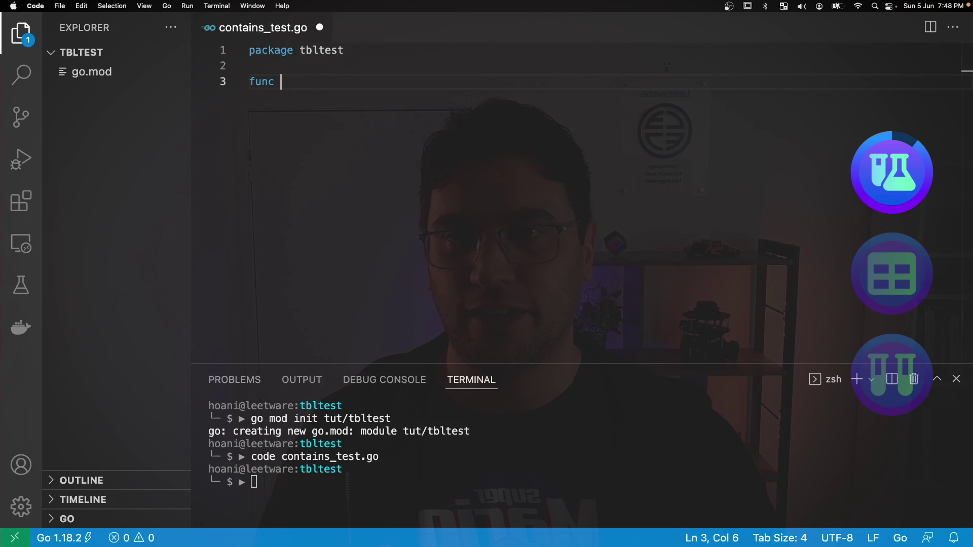
pyautogui.write('Test_Con')
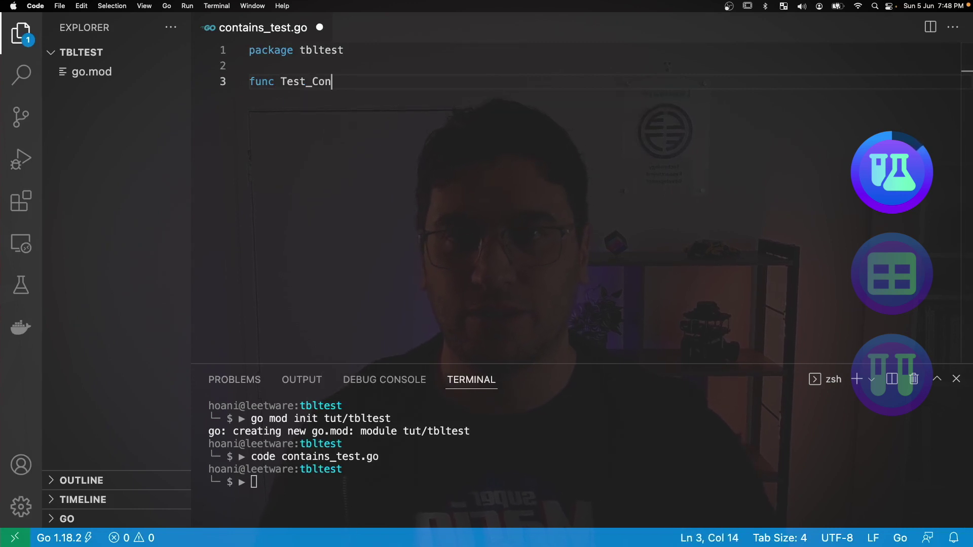
pyautogui.write('tains(t *')
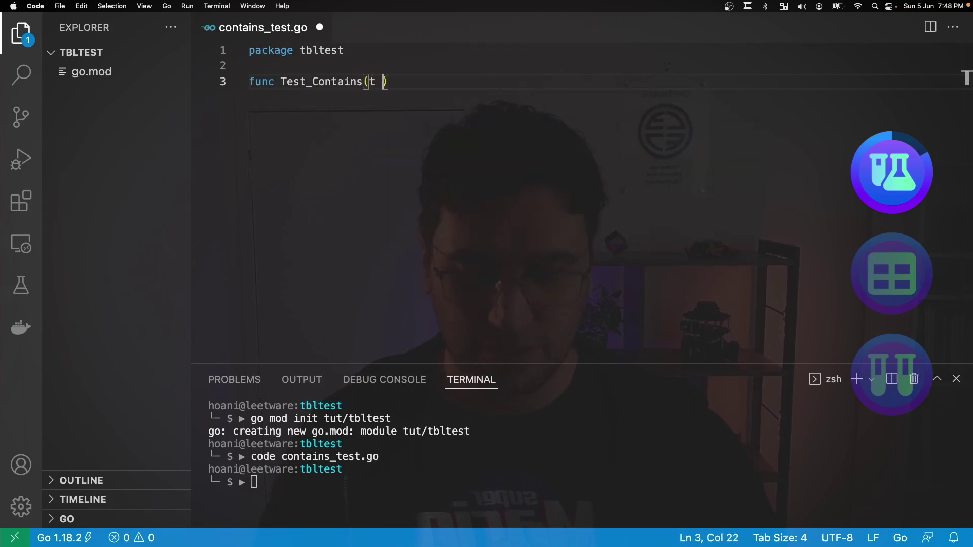
pyautogui.write('testing')
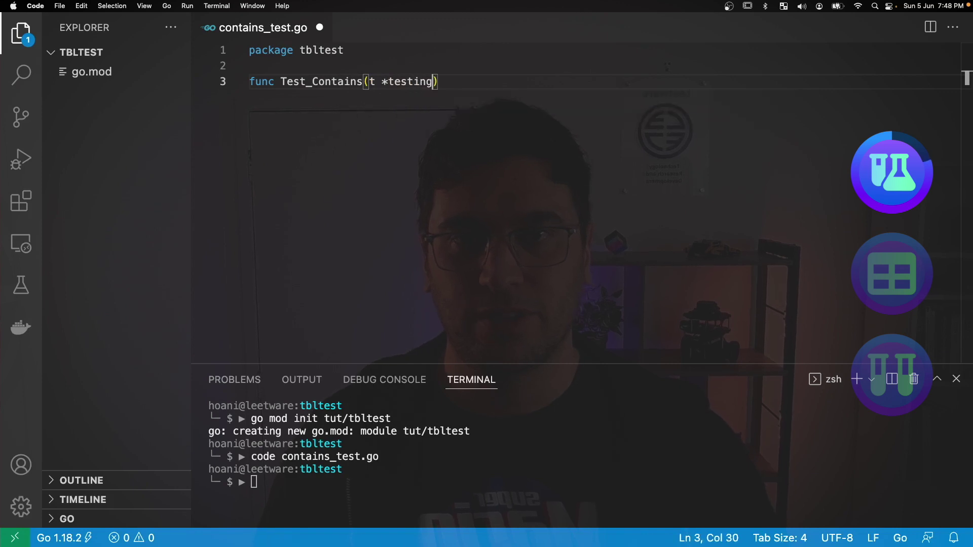
pyautogui.write('.T) {')
pyautogui.press('Return')
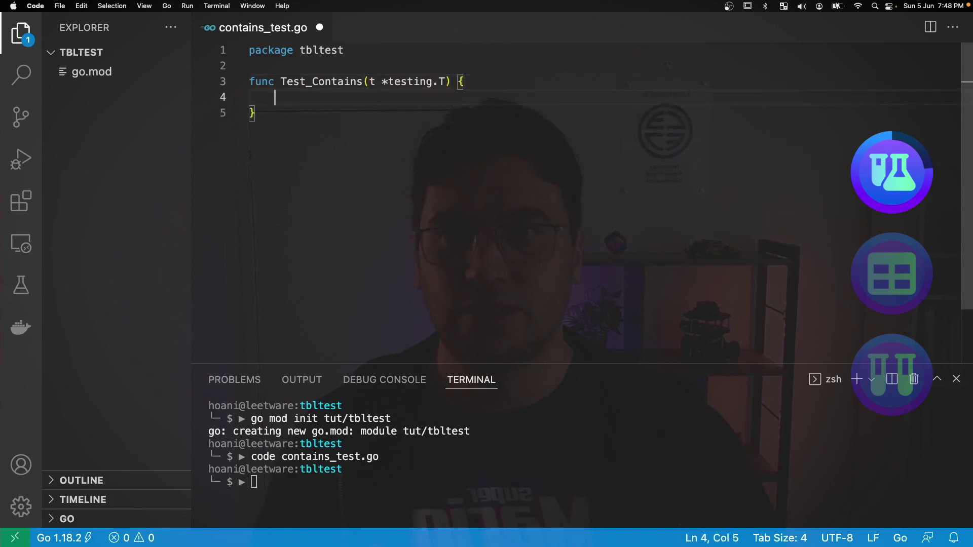
pyautogui.write('result := ')
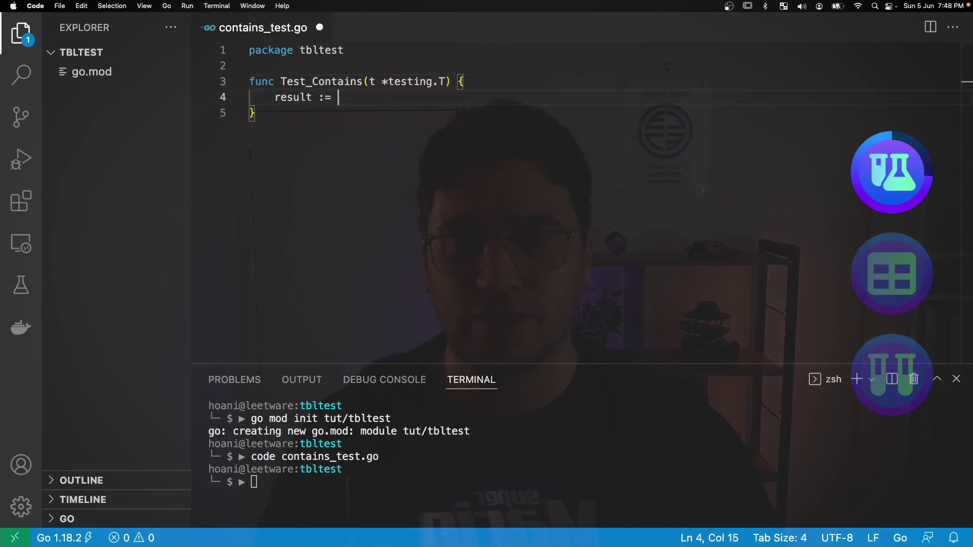
pyautogui.write('strings.Contains')
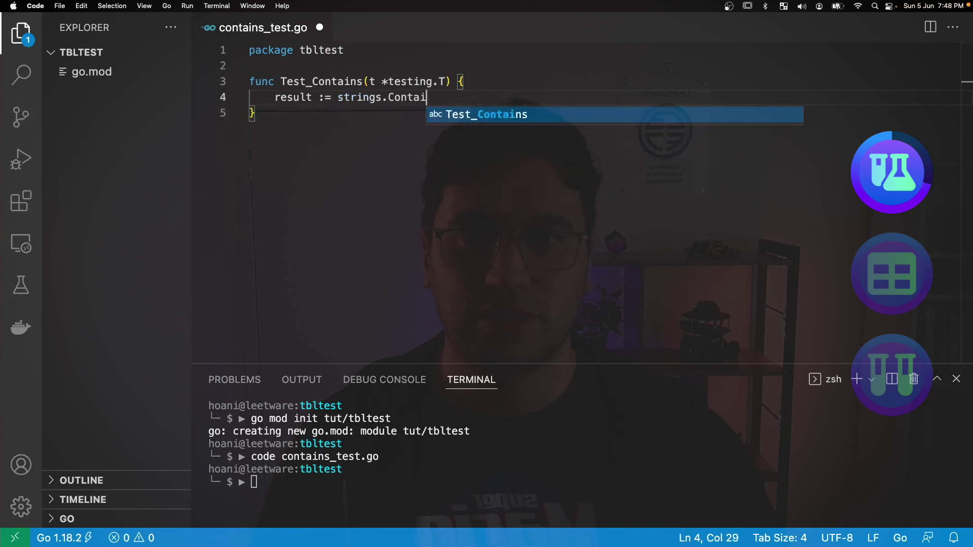
pyautogui.write('("it\'s')
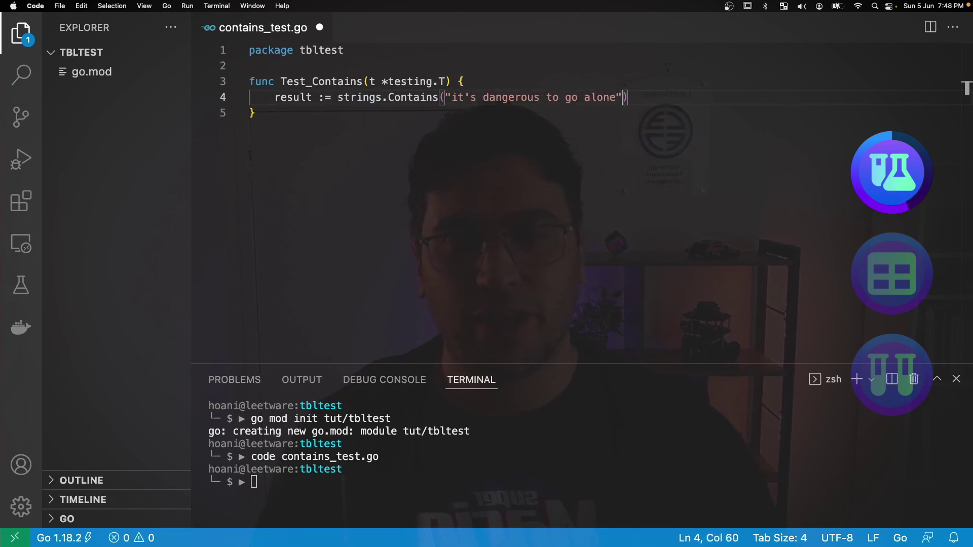
pyautogui.write('dangerous')
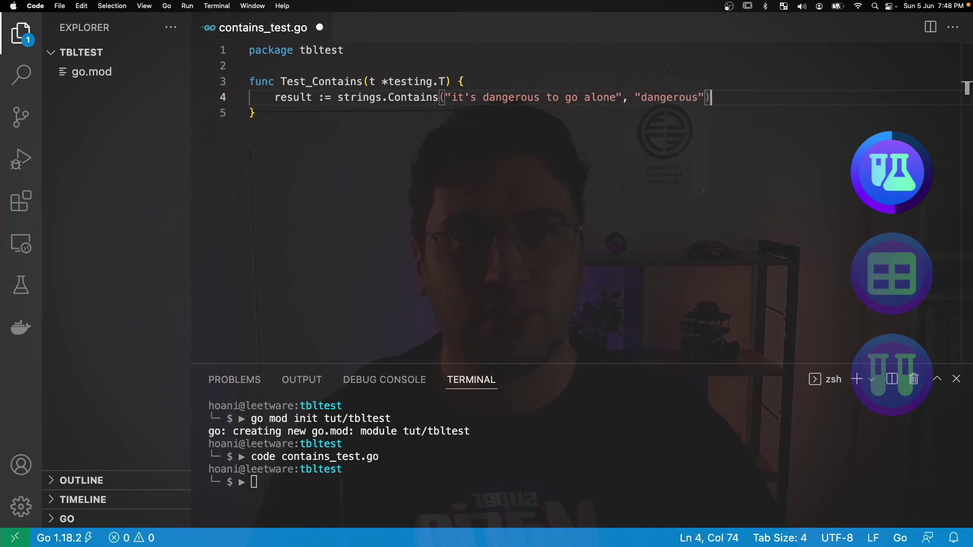
pyautogui.write('rous')
pyautogui.press('Return')
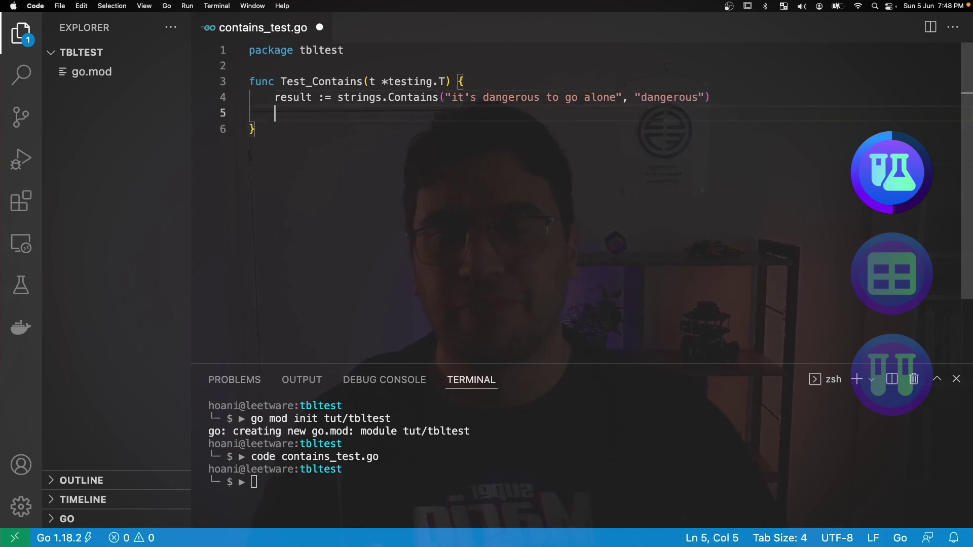
pyautogui.write('if !resu')
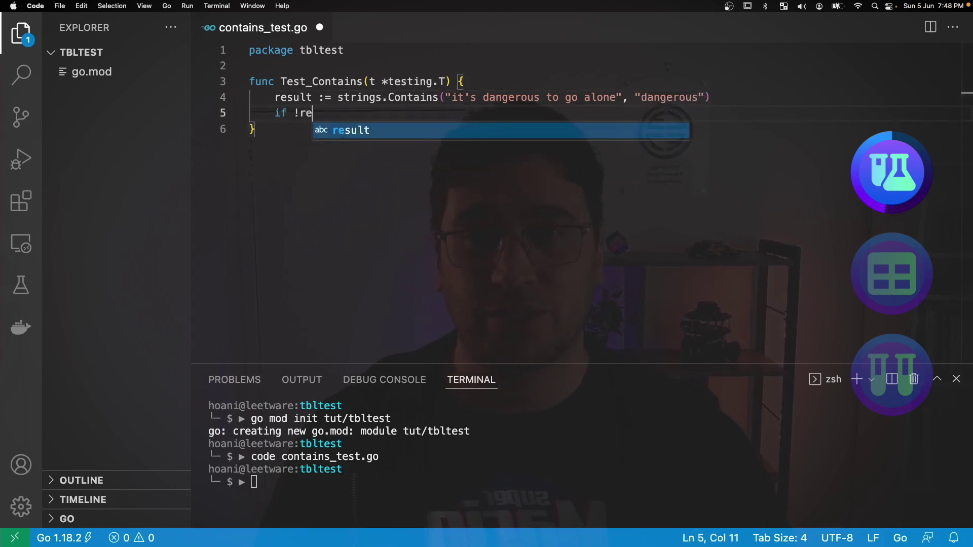
pyautogui.write('lt {')
pyautogui.press('Return')
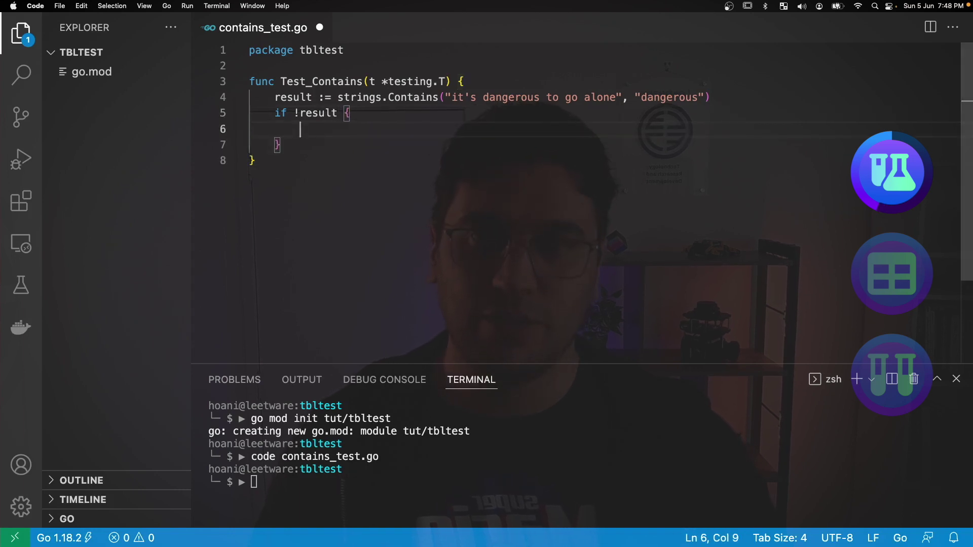
pyautogui.write('t.F')
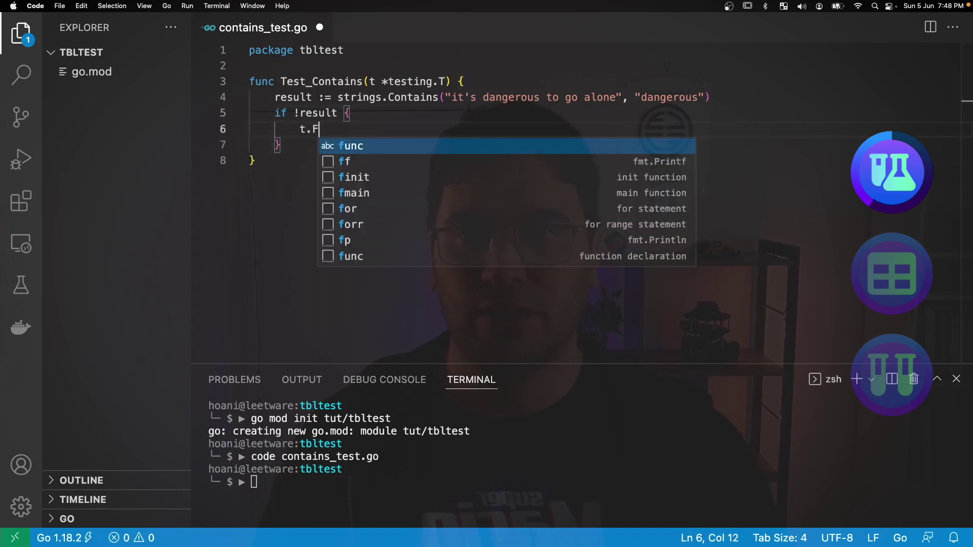
pyautogui.write('ati')
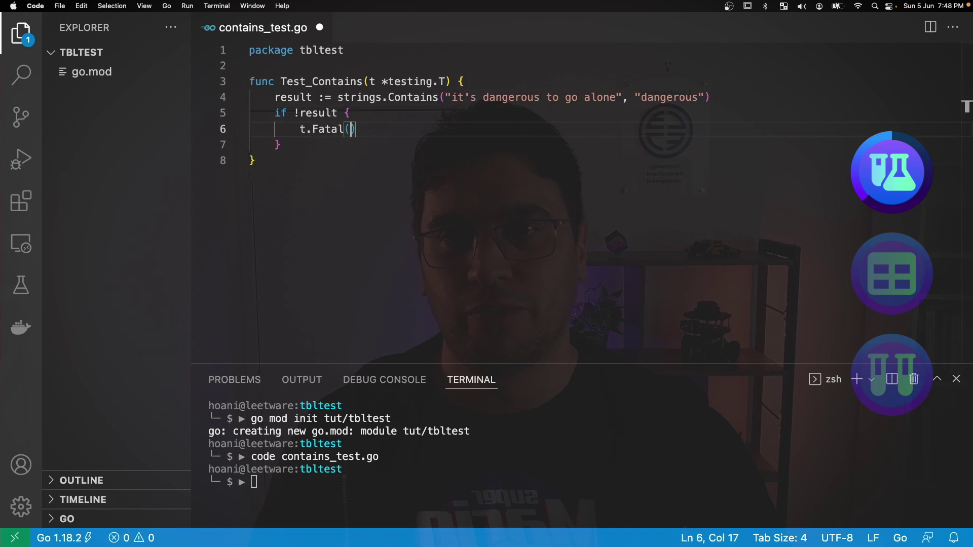
pyautogui.write('"expec')
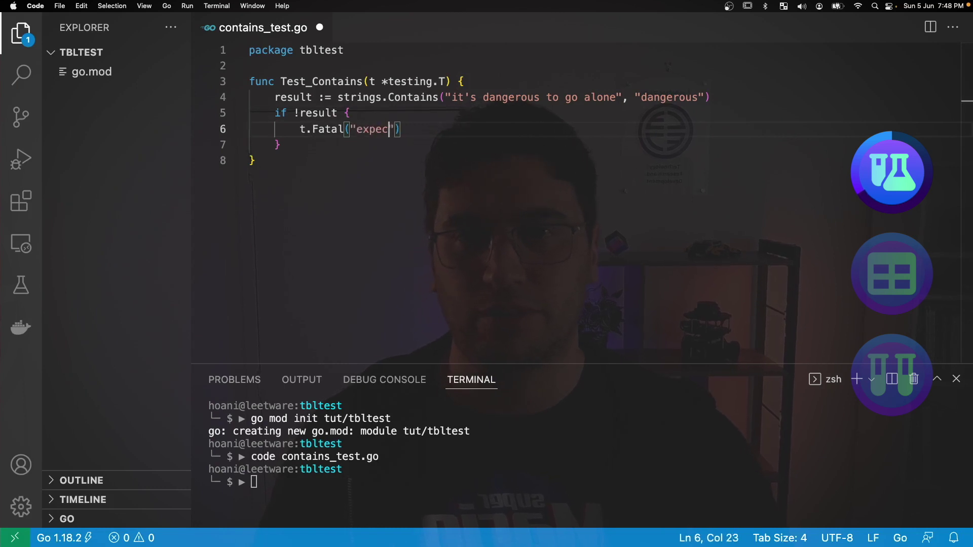
pyautogui.write('ed true')
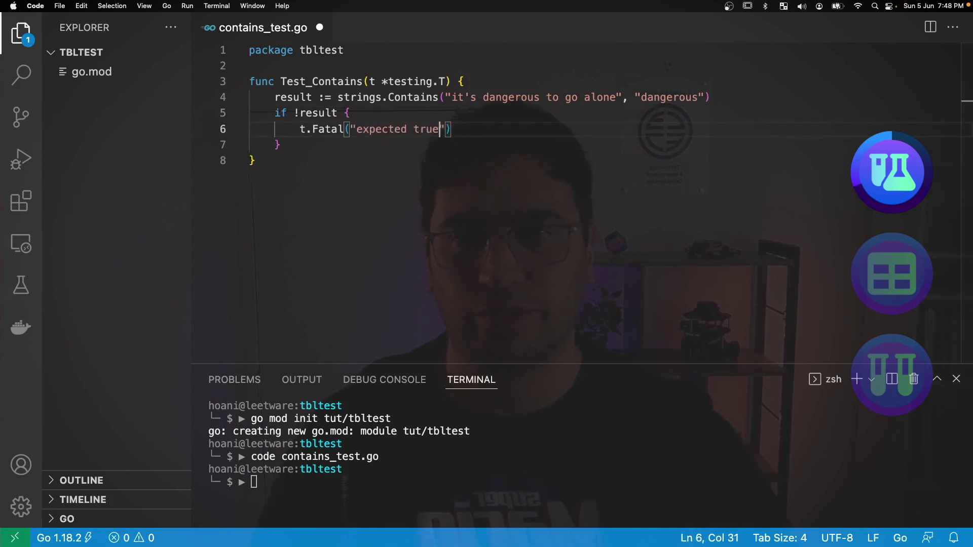
pyautogui.press('super+s')
# - Run go test . in the integrated terminal and get ok for tut/tbltest
pyautogui.hotkey('ctrl', '`')
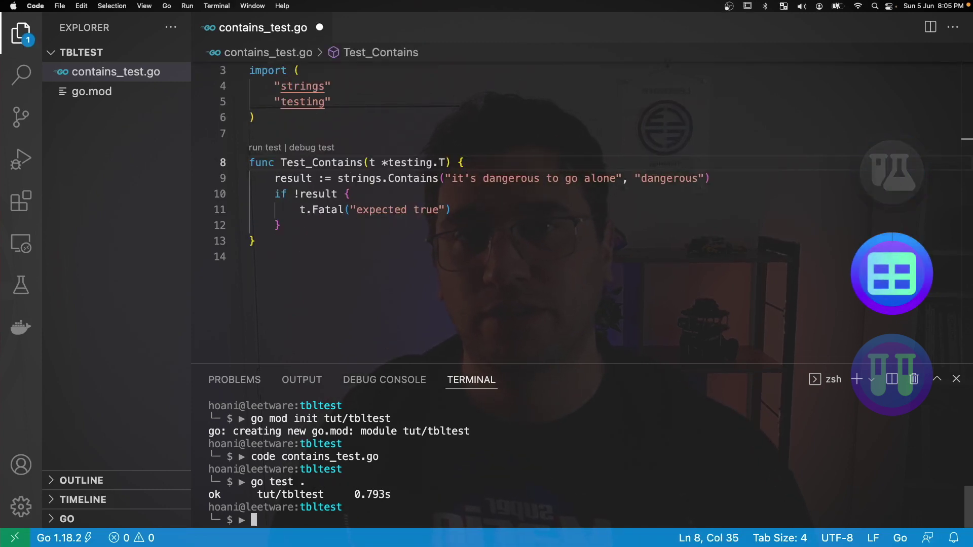
# - Declare a testCases slice of structs with name and str string fields
pyautogui.press('super+j')
pyautogui.press('Return')
pyautogui.write('test')
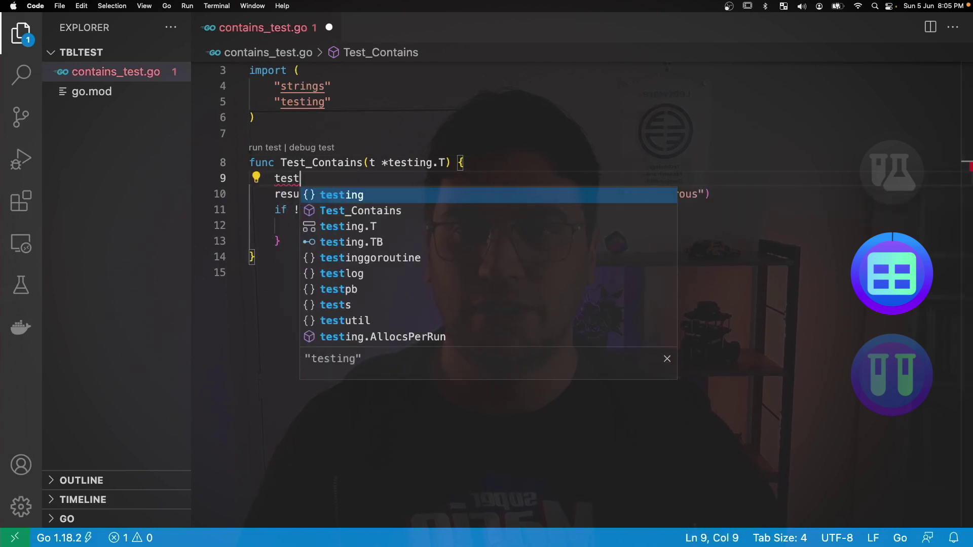
pyautogui.write('Cases := ')
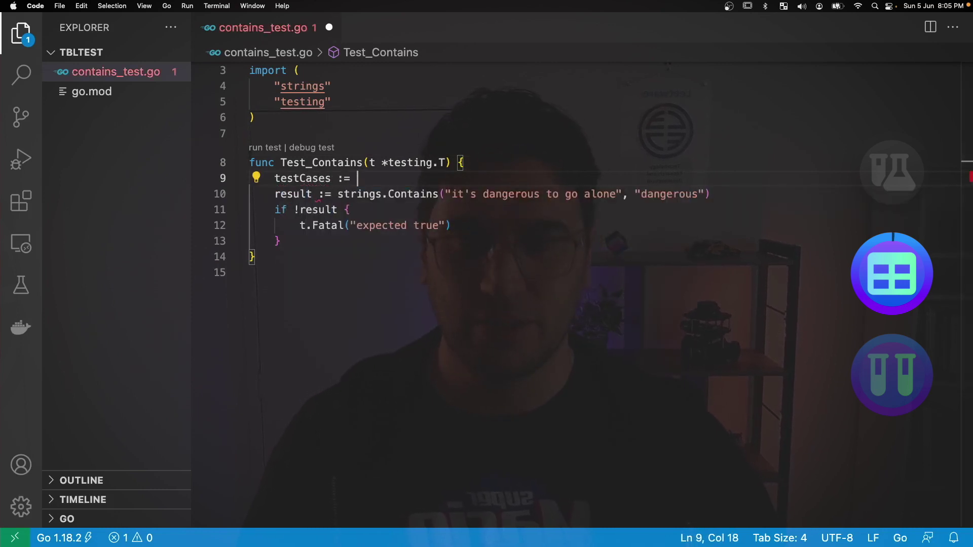
pyautogui.write('[]struct{')
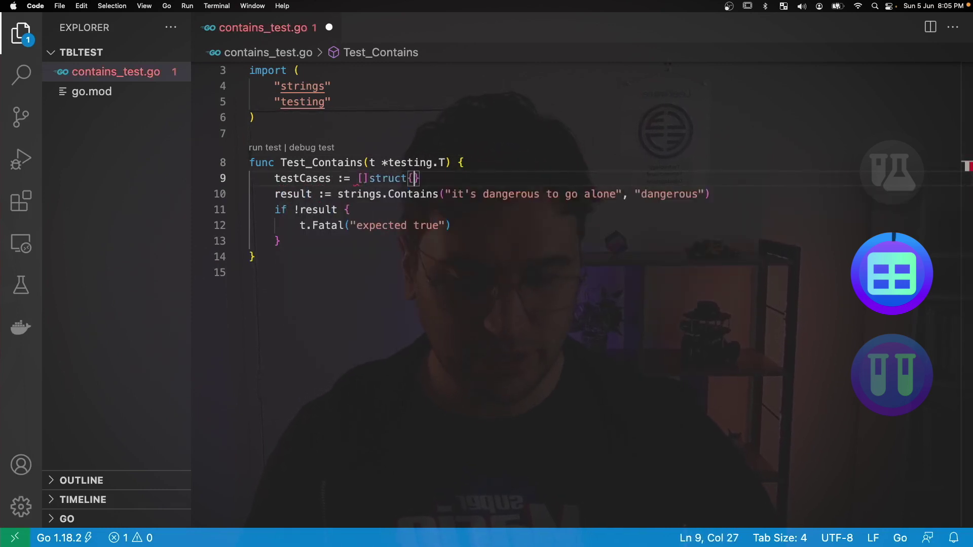
pyautogui.press('Return')
pyautogui.write('name s')
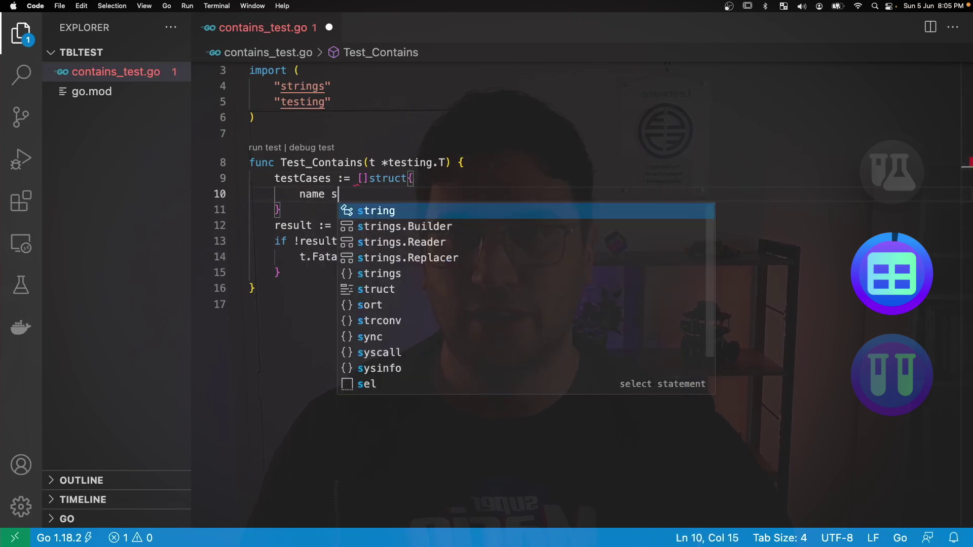
pyautogui.write('tring')
pyautogui.press('Return')
pyautogui.write('st')
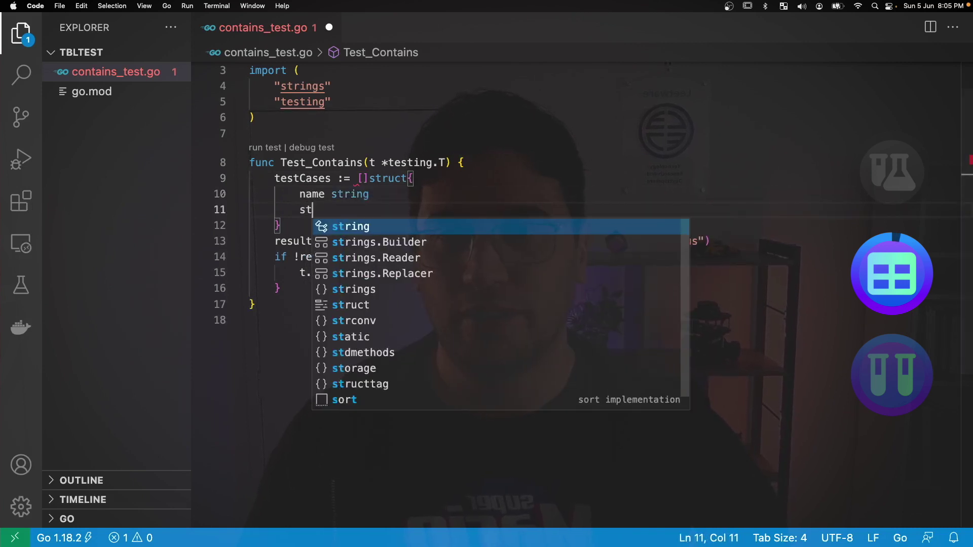
pyautogui.write('r string')
pyautogui.press('Return')
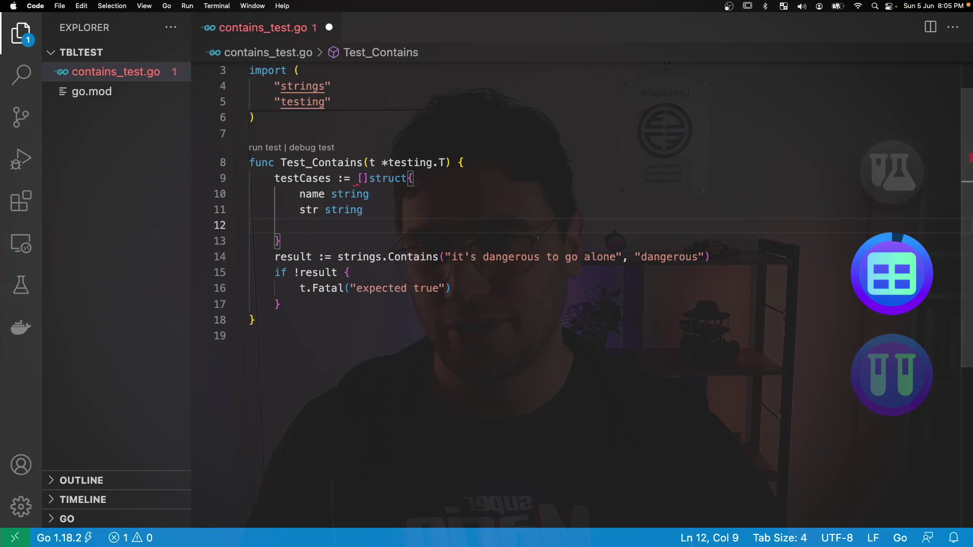
pyautogui.write('st')
# - Add substr string and expected bool fields, then open the list of case literals
pyautogui.press('BackSpace')
pyautogui.write('ubst')
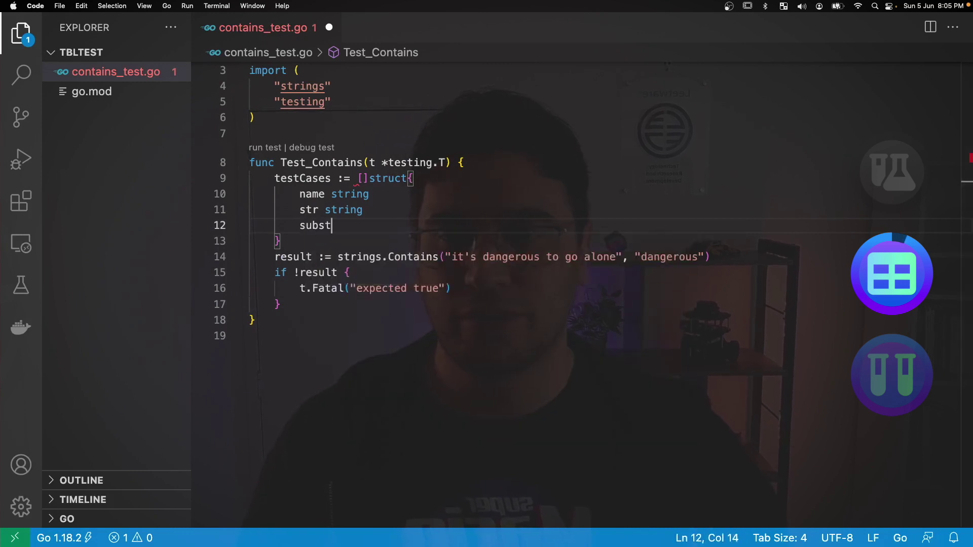
pyautogui.write('r string')
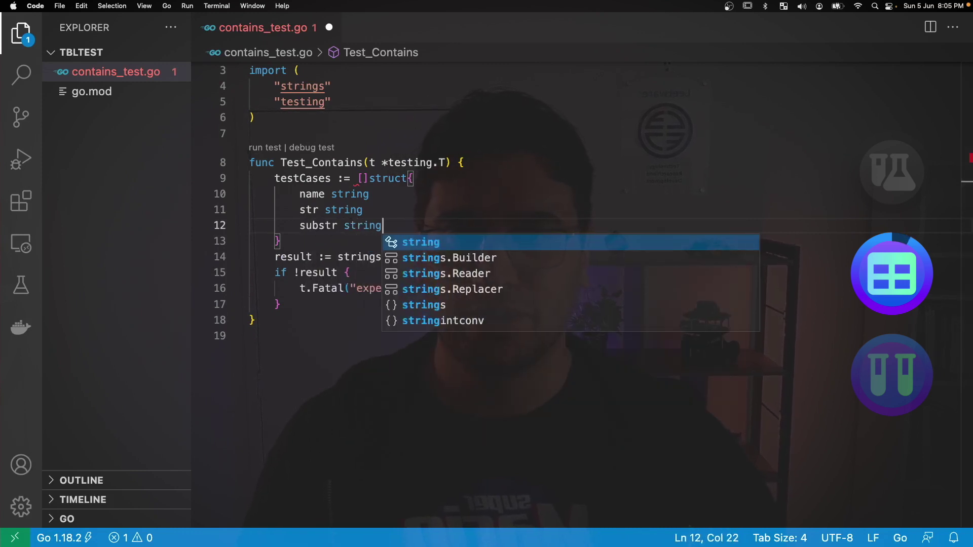
pyautogui.press('Return')
pyautogui.write('expec')
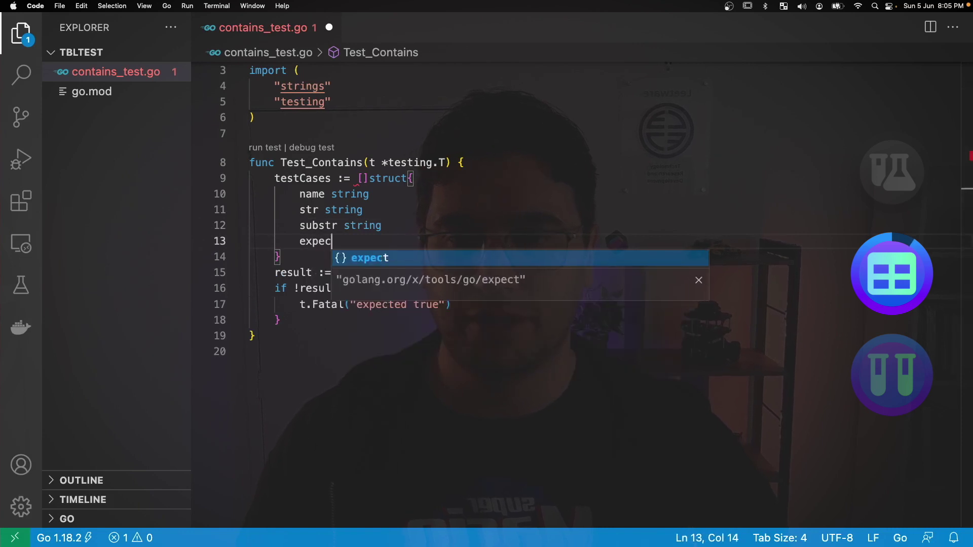
pyautogui.write('ted bool')
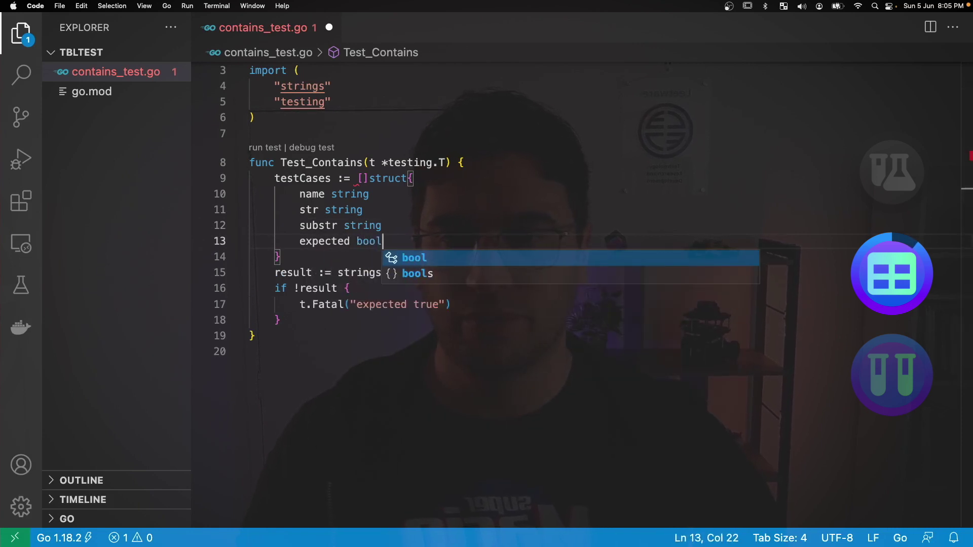
pyautogui.press('Escape')
pyautogui.press('Down')
pyautogui.write('{')
pyautogui.press('Return')
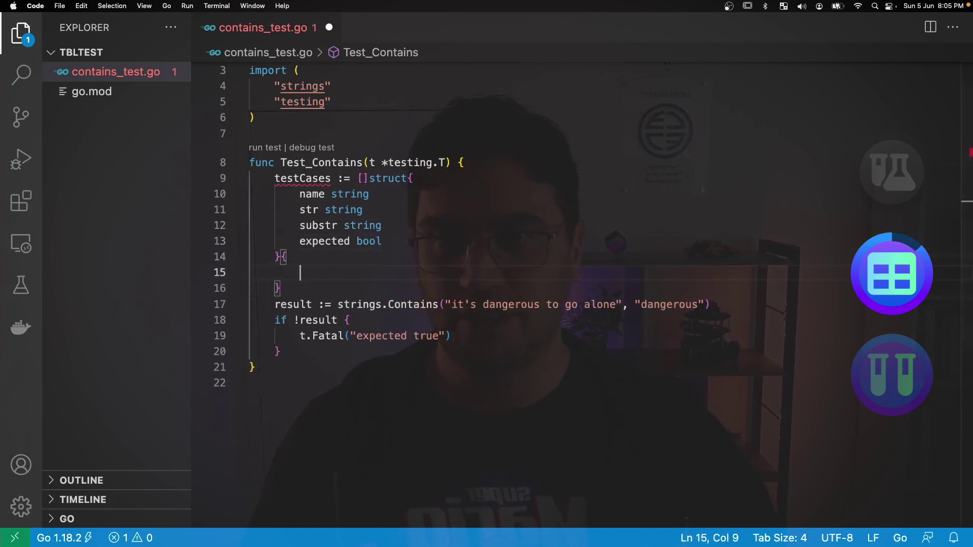
pyautogui.write('{')
# - Start the "single" case, moving "it's dangerous to go alone" from the Contains call into str
pyautogui.press('Return')
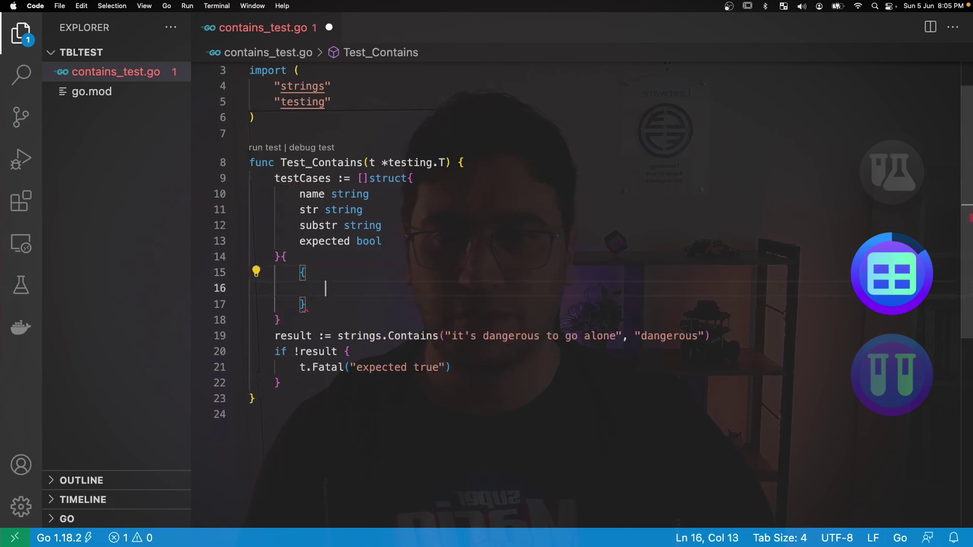
pyautogui.write('name')
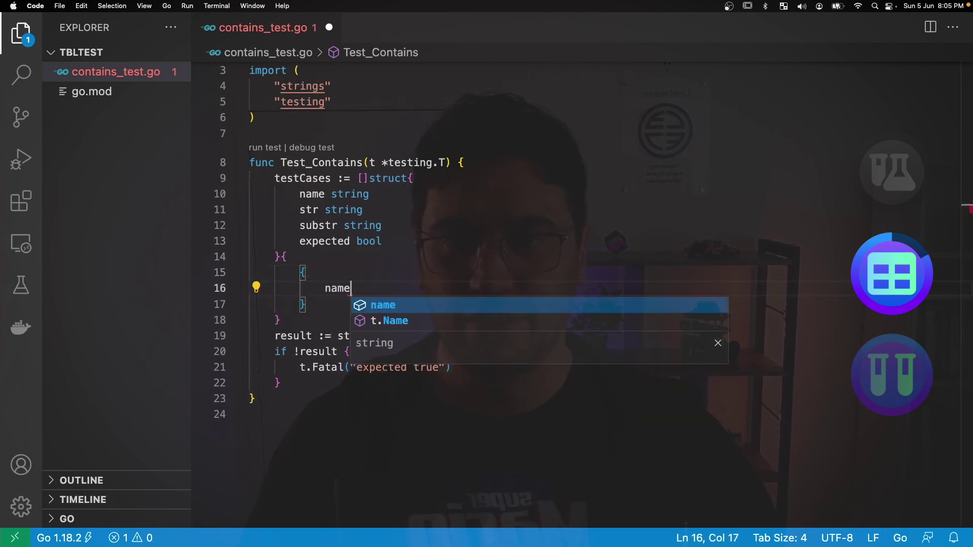
pyautogui.write(': "single')
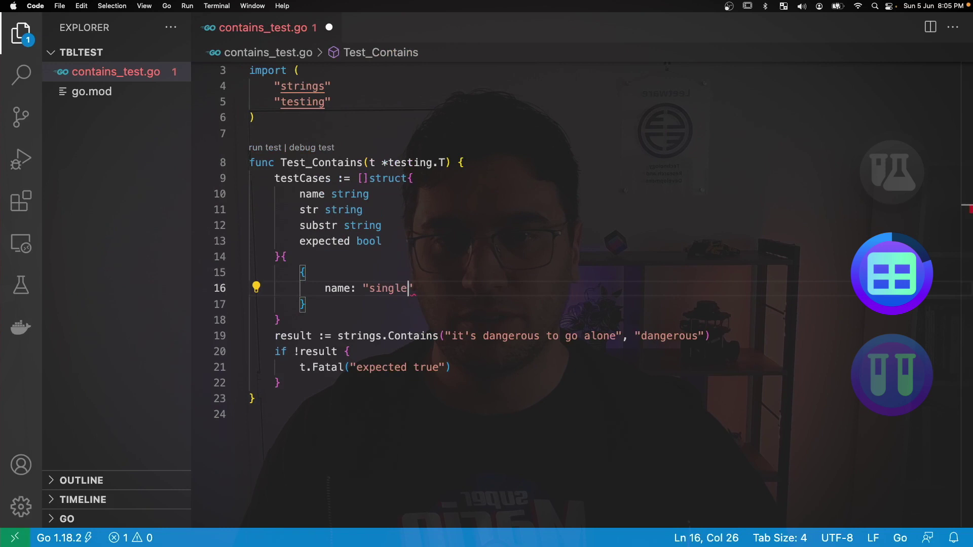
pyautogui.write('"')
pyautogui.press('Return')
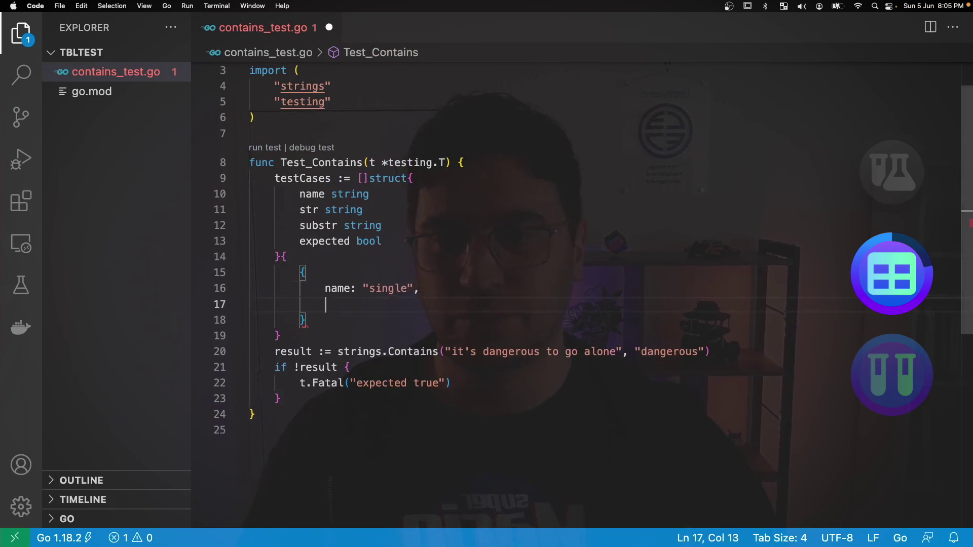
pyautogui.write('str')
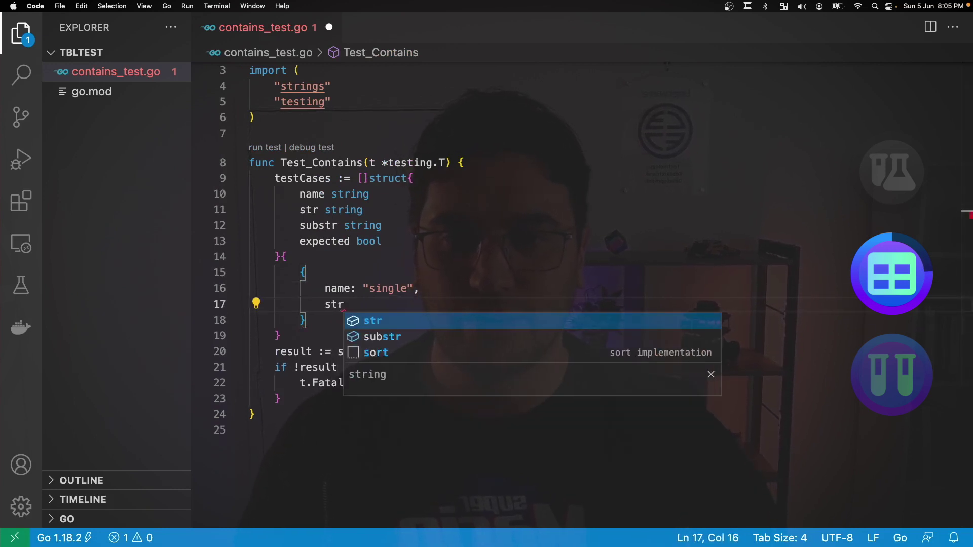
pyautogui.write(':')
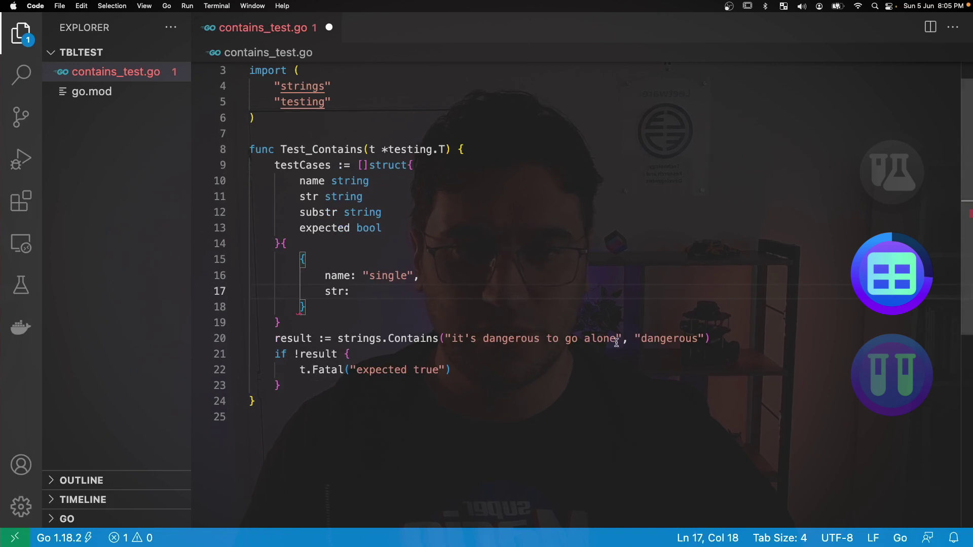
pyautogui.moveTo(617, 342); pyautogui.dragTo(448, 340)
pyautogui.press('BackSpace')
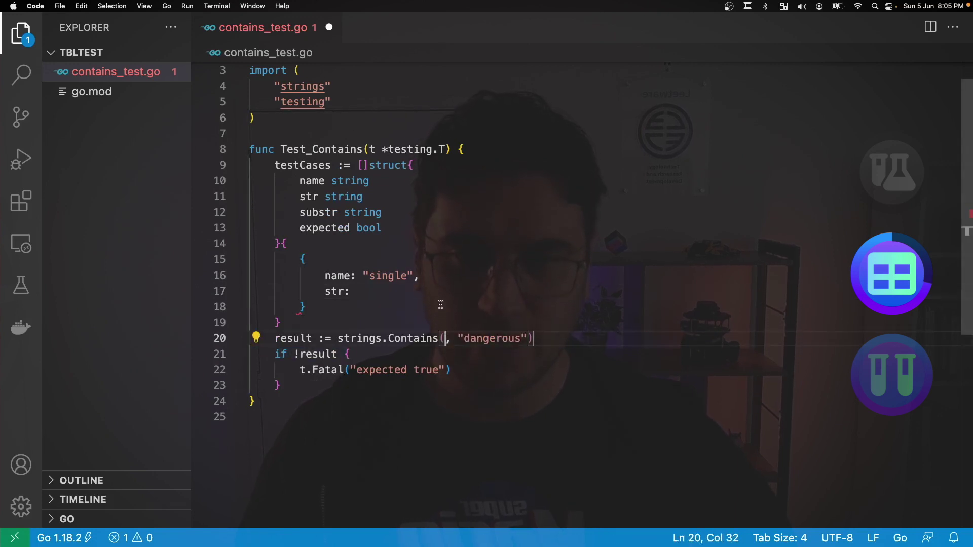
pyautogui.click(420, 286)
pyautogui.write('"it\'s dangerous to go alone')
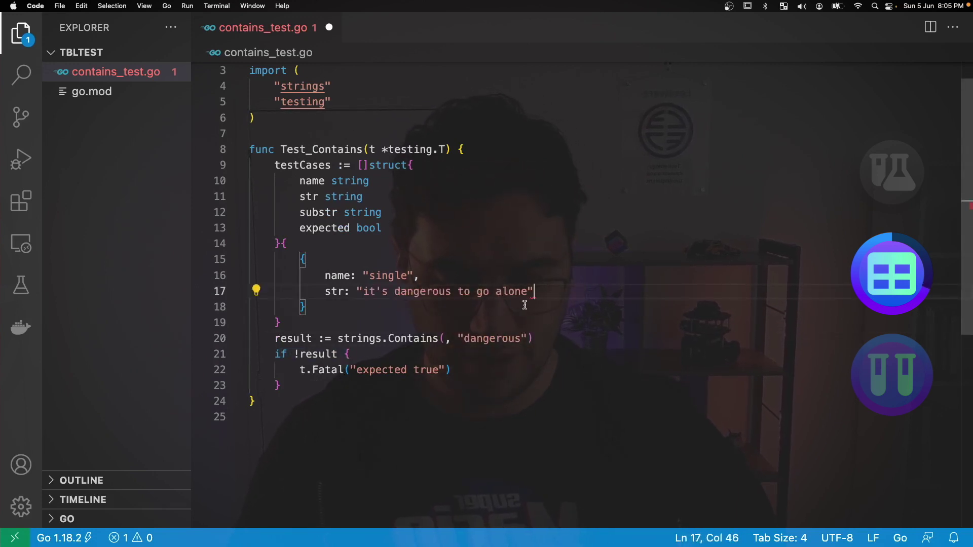
pyautogui.write(',')
pyautogui.press('Return')
pyautogui.write('sub')
# - Complete the case with substr "dangerous" and expected true, closing the test table
pyautogui.press('Return')
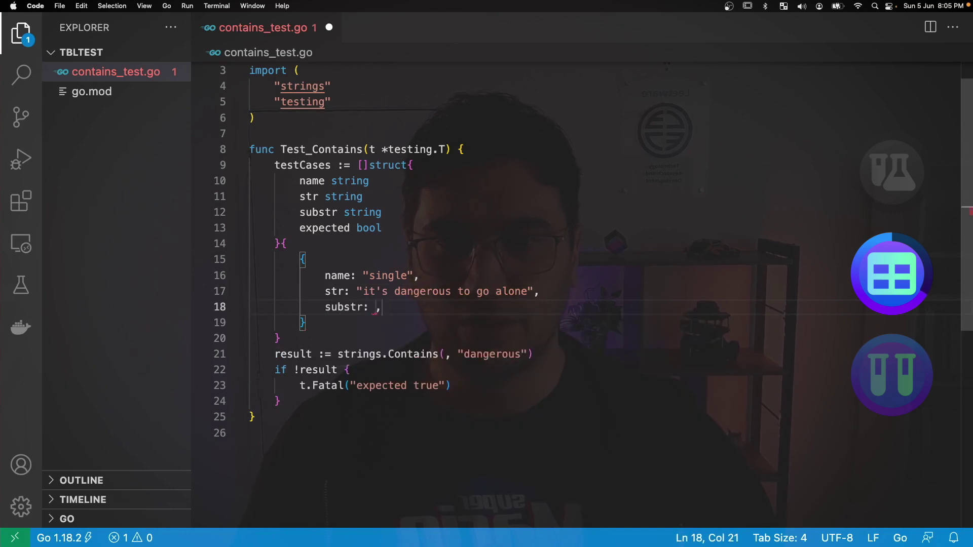
pyautogui.write('"dangerous')
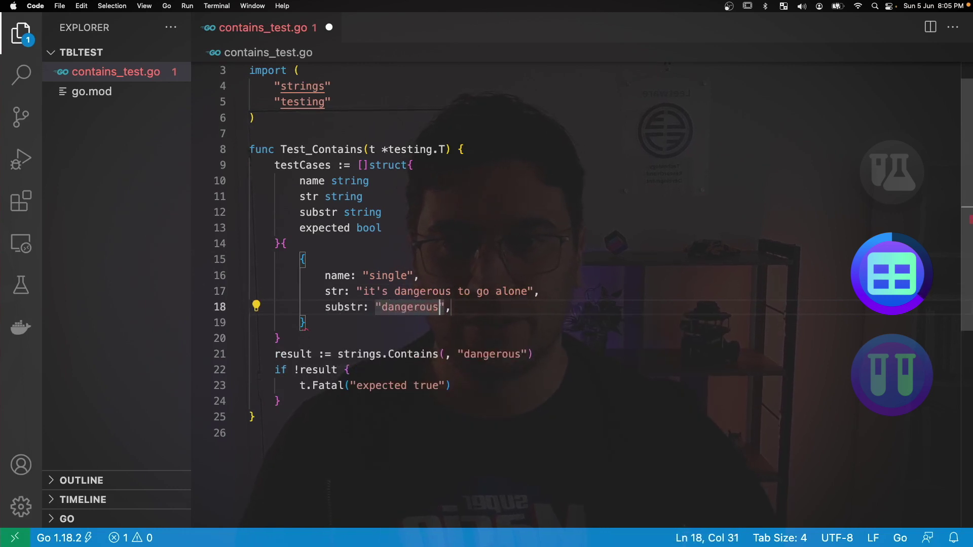
pyautogui.press('Right')
pyautogui.press('Right')
pyautogui.press('Return')
pyautogui.write('ex')
pyautogui.press('Return')
pyautogui.write('true')
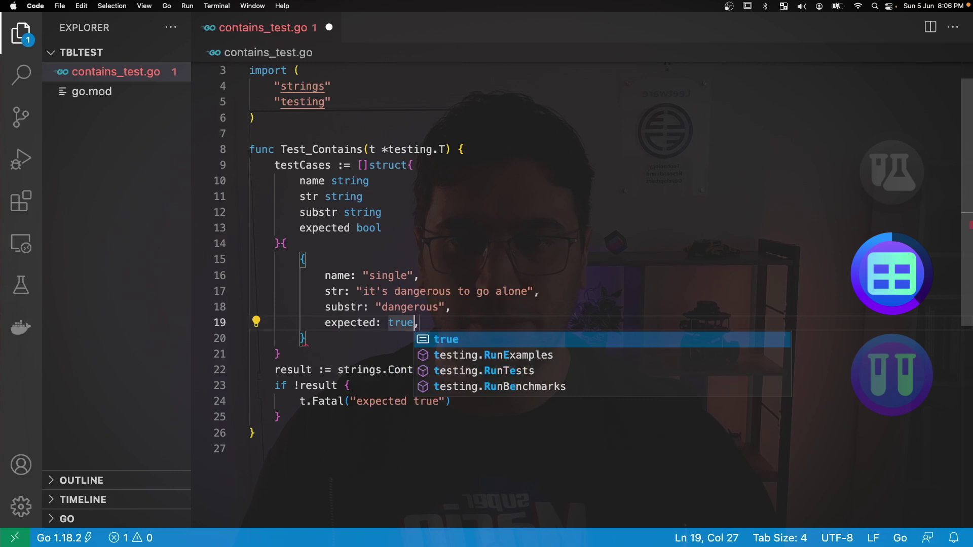
pyautogui.press('Escape')
pyautogui.press('Down')
pyautogui.write(',')
pyautogui.press('Down')
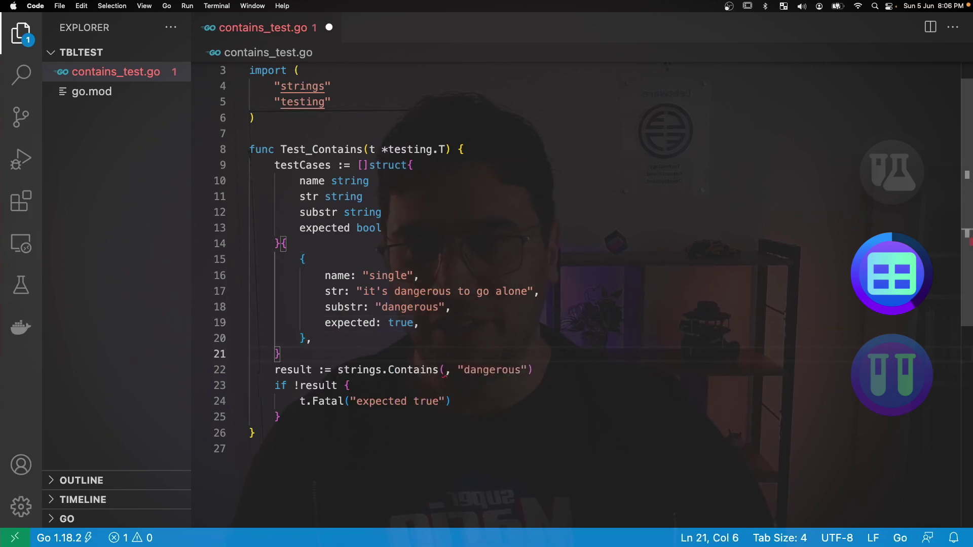
pyautogui.press('Return')
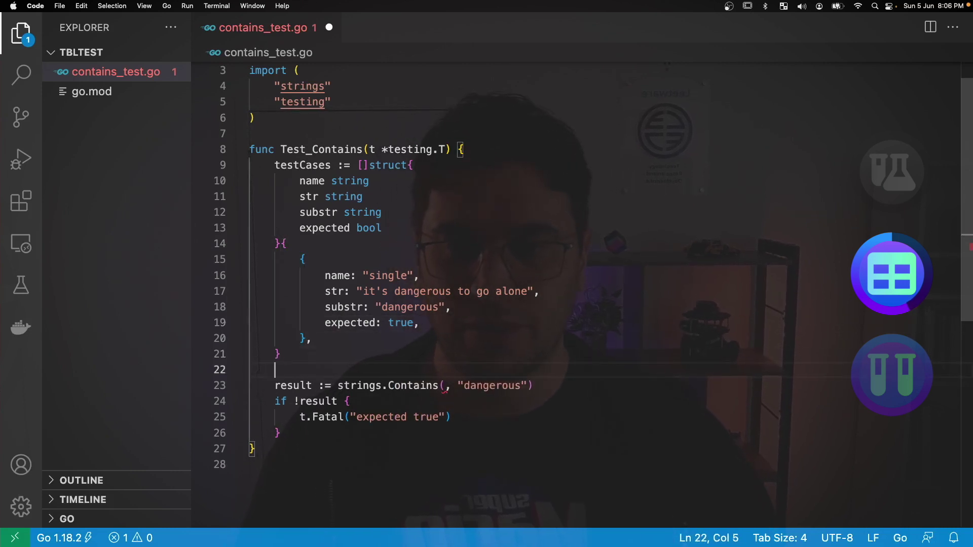
pyautogui.write('for')
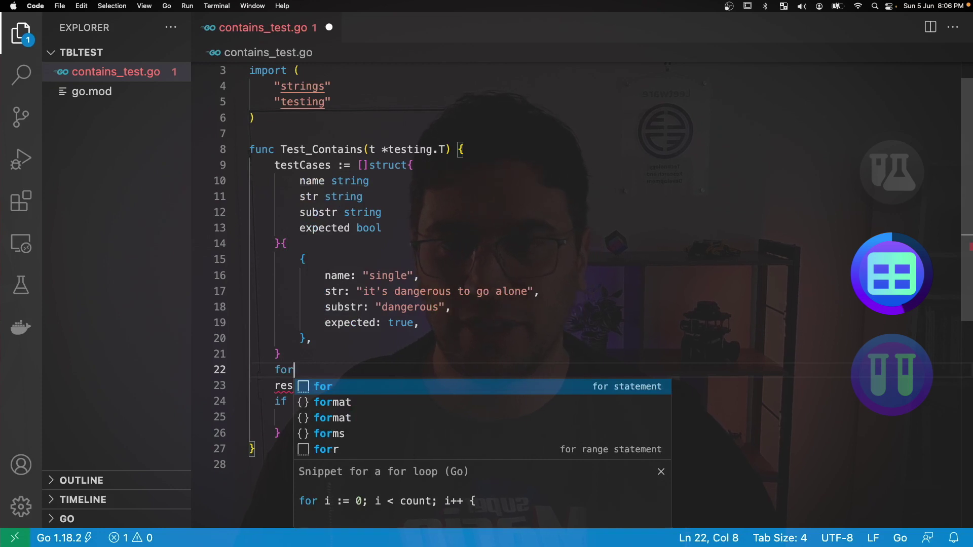
pyautogui.write(' _, tc ')
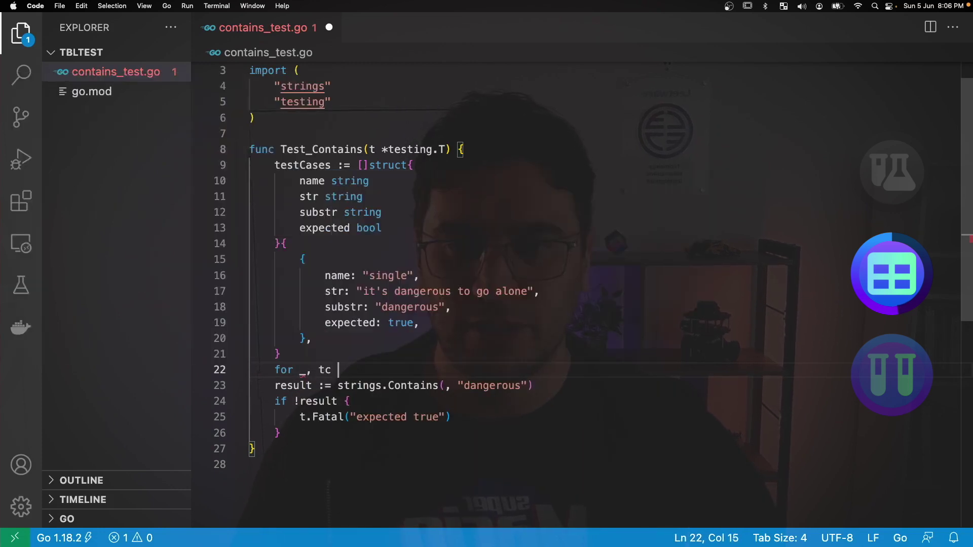
pyautogui.write(':= range test')
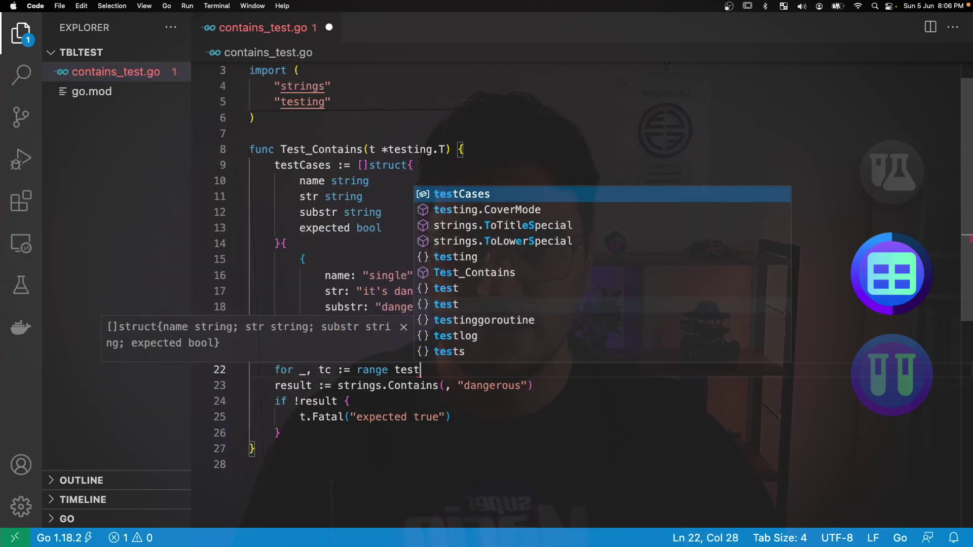
pyautogui.write('Cases {')
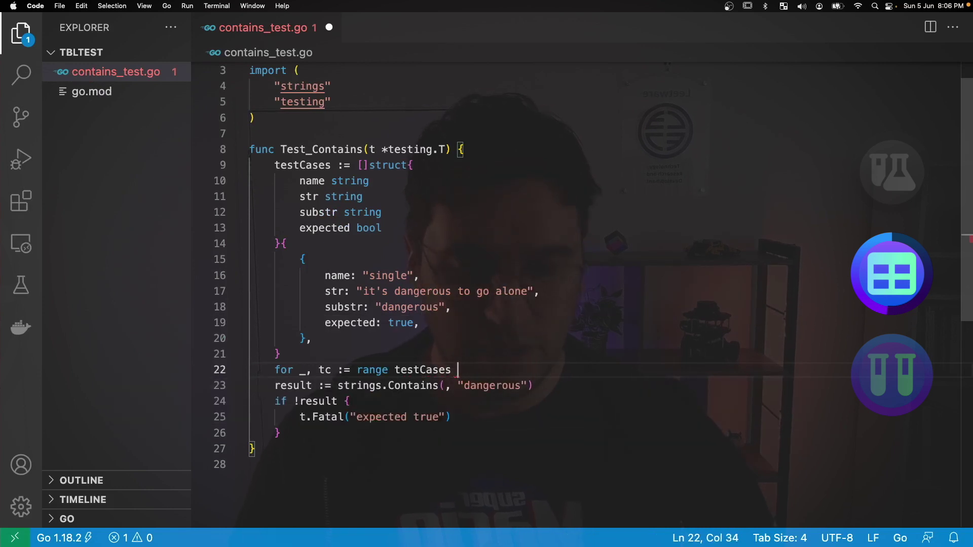
# - Loop over testCases calling t.Run(tc.name, func(t *testing.T) {...})
pyautogui.press('Return')
pyautogui.write('t.Run')
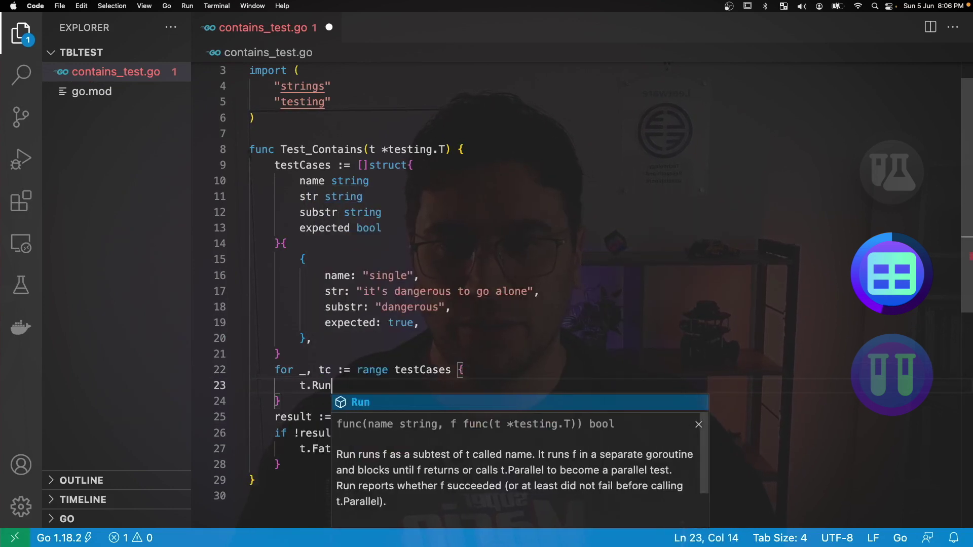
pyautogui.write('(')
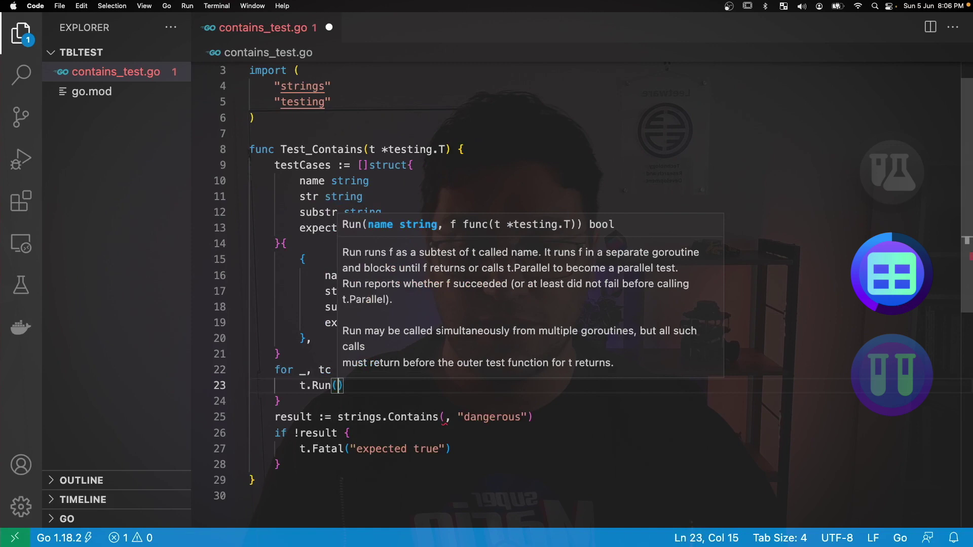
pyautogui.write('tc')
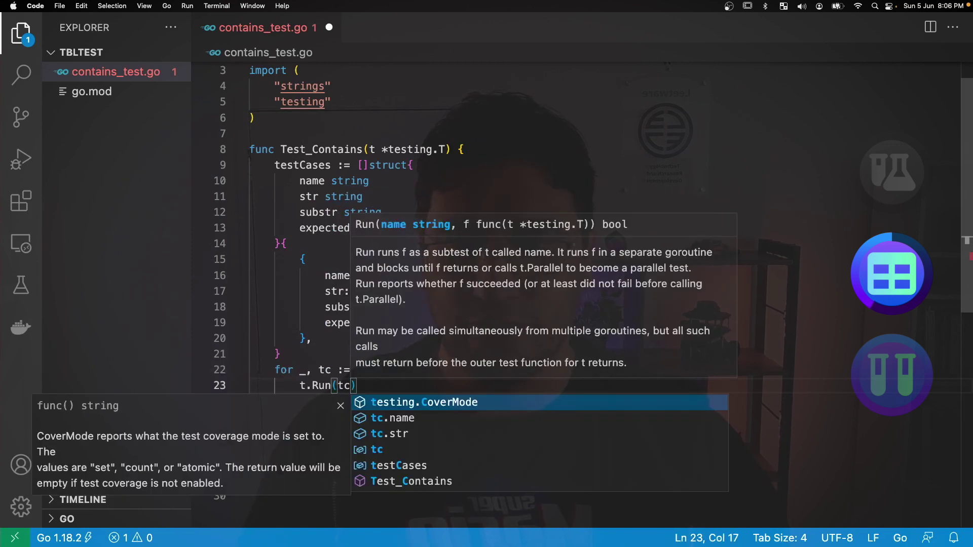
pyautogui.write('.name,')
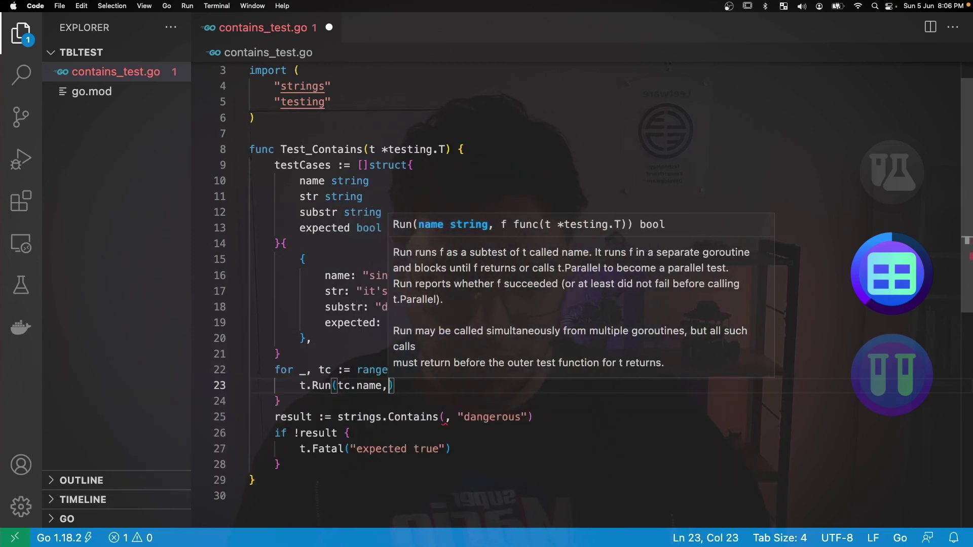
pyautogui.write(' fun')
pyautogui.press('Return')
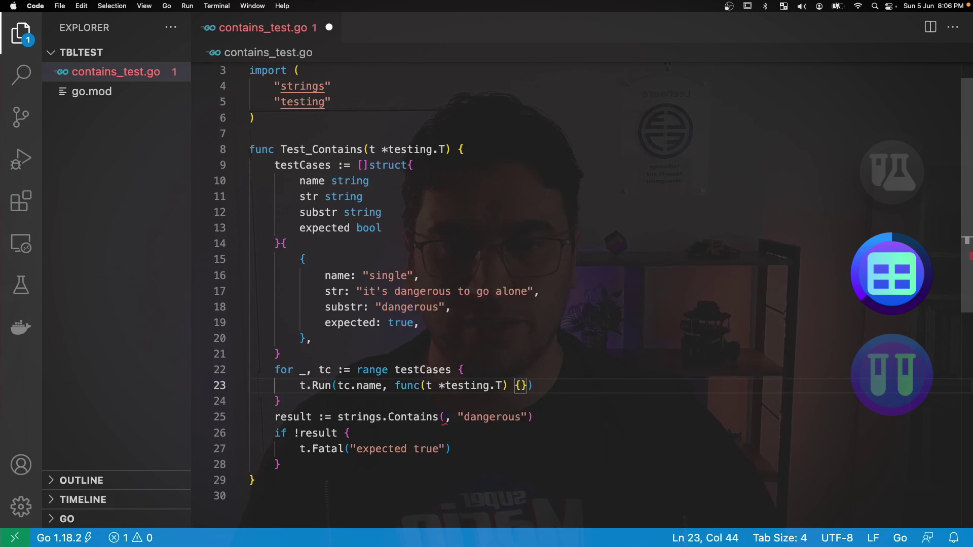
pyautogui.press('Return')
# - Move the old result check and t.Fatal assertion inside the subtest body
pyautogui.moveTo(282, 497)
pyautogui.mouseDown()
pyautogui.moveTo(273, 432)
pyautogui.moveTo(275, 448)
pyautogui.mouseUp()
pyautogui.hotkey('ctrl', 'x')
pyautogui.click(349, 415)
pyautogui.hotkey('ctrl', 'v')
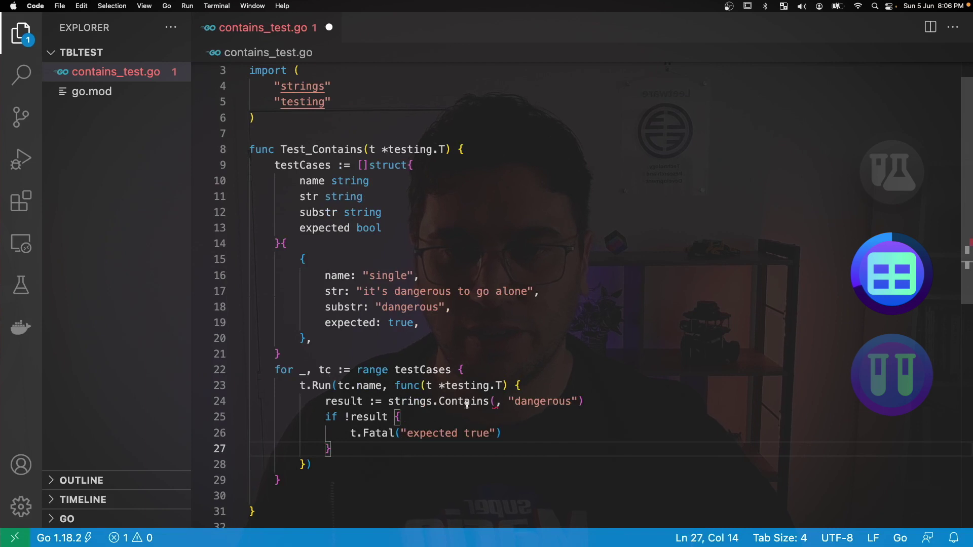
# - Make the subtest call strings.Contains(tc.str, tc.substr)
pyautogui.click(492, 402)
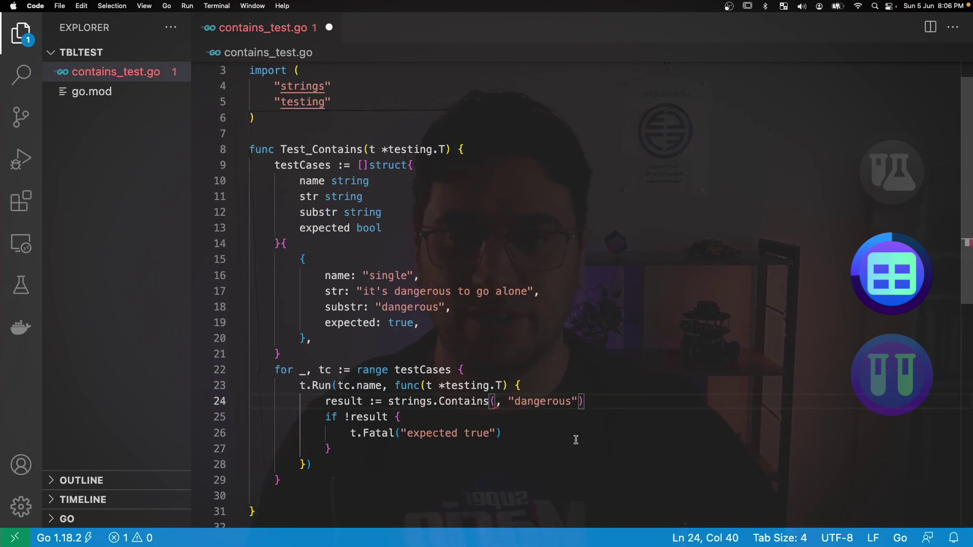
pyautogui.write('tc.')
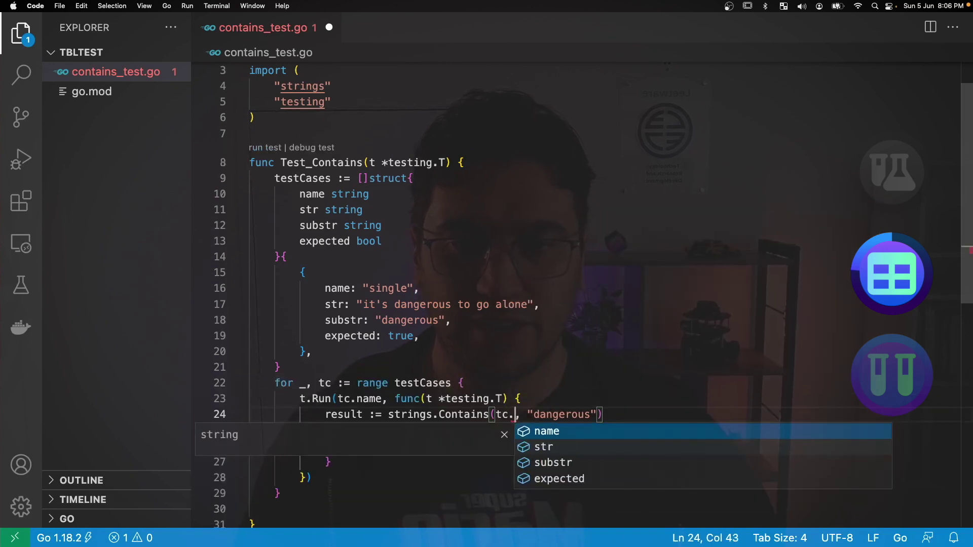
pyautogui.press('Down')
pyautogui.press('Return')
pyautogui.moveTo(617, 414); pyautogui.dragTo(546, 415)
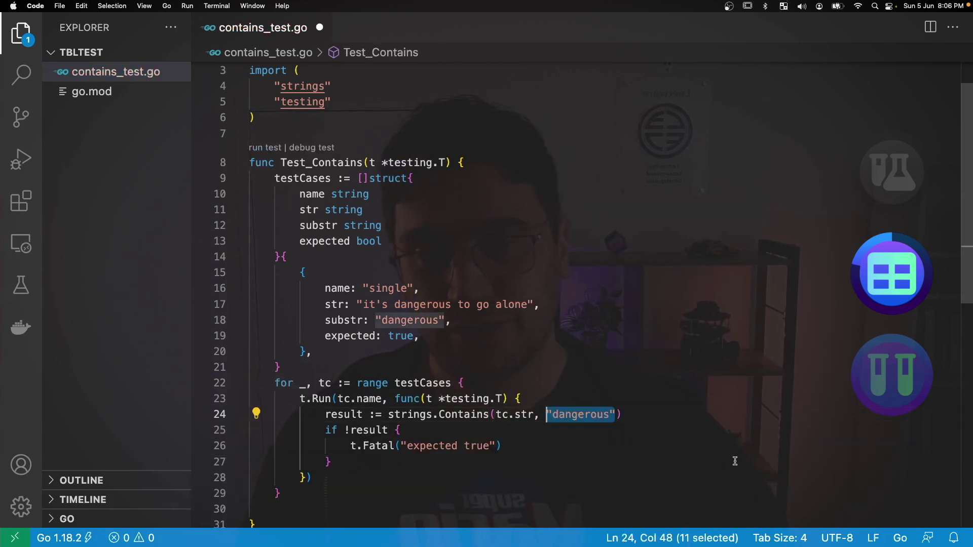
pyautogui.write('tc.')
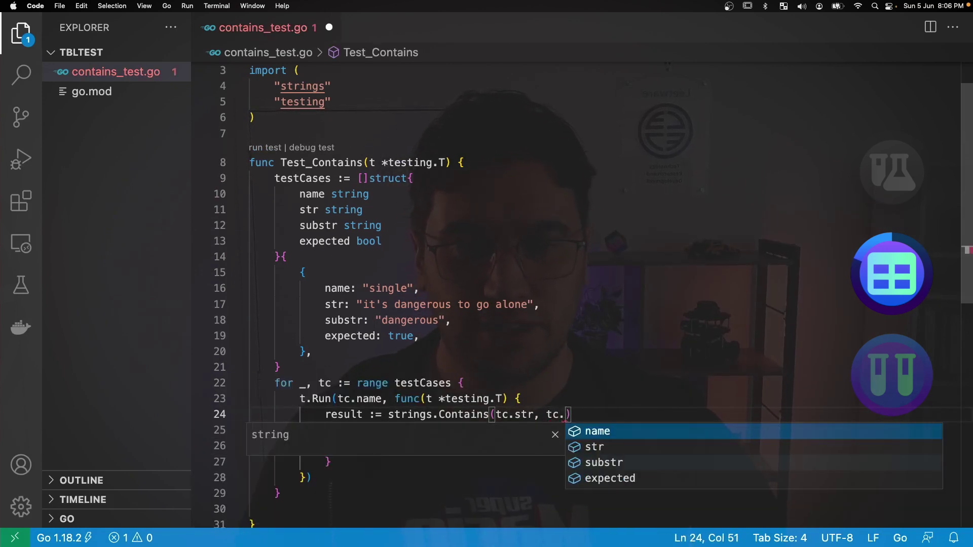
pyautogui.press('Down')
pyautogui.press('Down')
pyautogui.press('Return')
# - Change the if condition to tc.expected != result
pyautogui.press('Down')
pyautogui.hotkey('alt', 'Left')
pyautogui.hotkey('alt', 'Left')
pyautogui.press('BackSpace')
pyautogui.write('e')
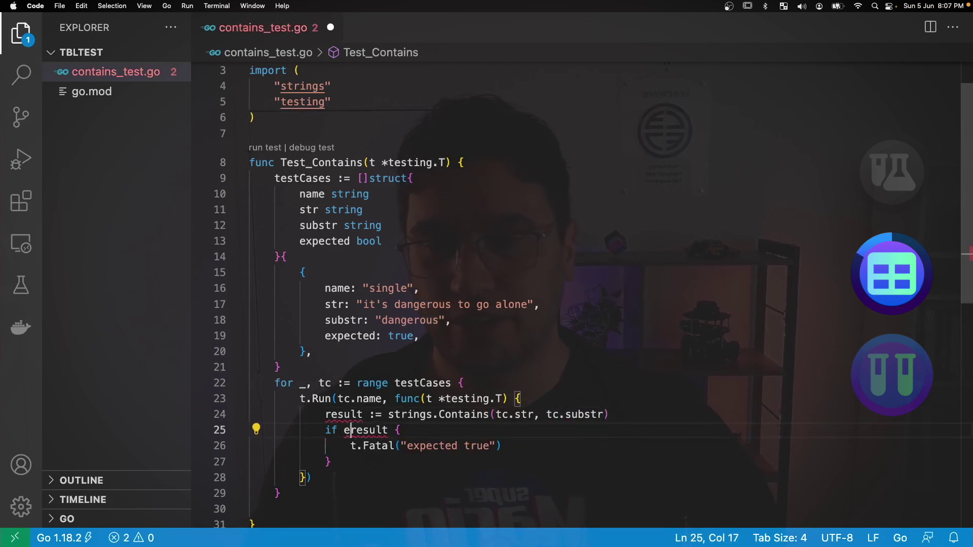
pyautogui.write('e')
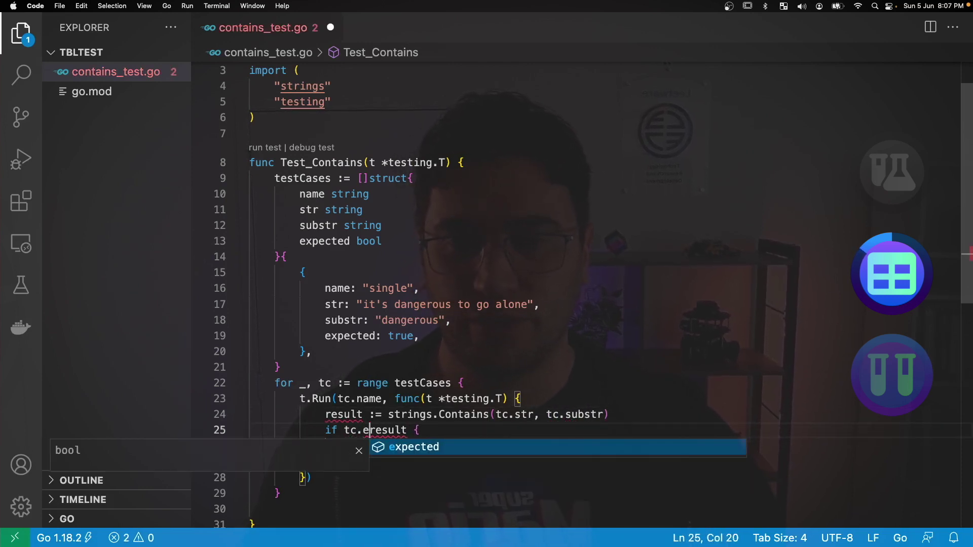
pyautogui.press('Tab')
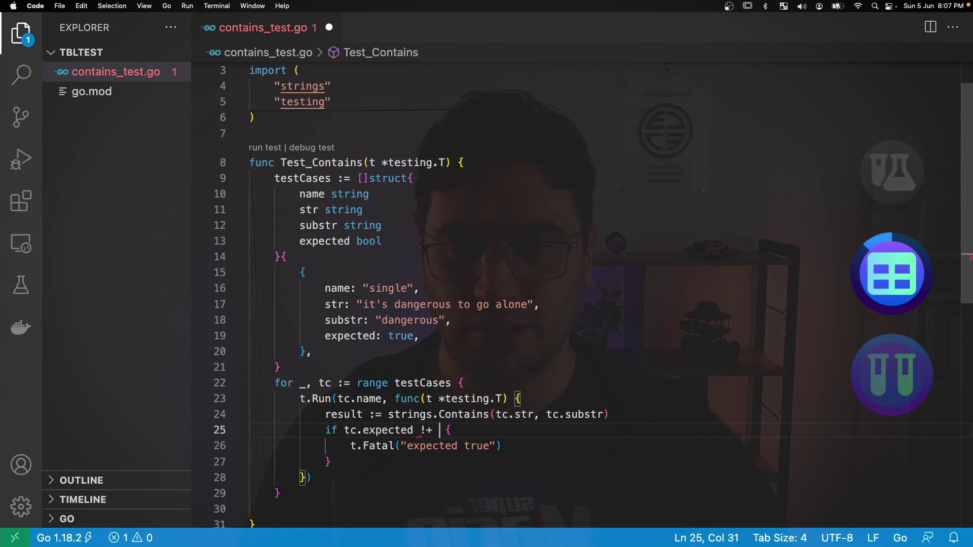
pyautogui.press('BackSpace')
pyautogui.press('BackSpace')
pyautogui.write('= re')
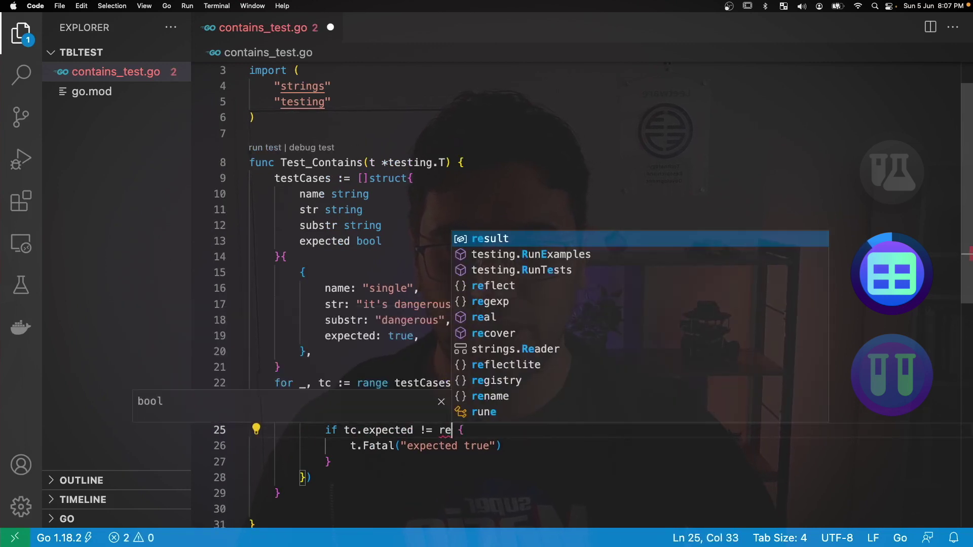
pyautogui.press('Tab')
# - Report failures with t.Fatalf("expected %v", tc.expected) and save the file
pyautogui.press('Down')
pyautogui.press('Left')
pyautogui.press('Left')
pyautogui.press('Left')
pyautogui.press('Left')
pyautogui.press('Left')
pyautogui.press('Left')
pyautogui.press('Left')
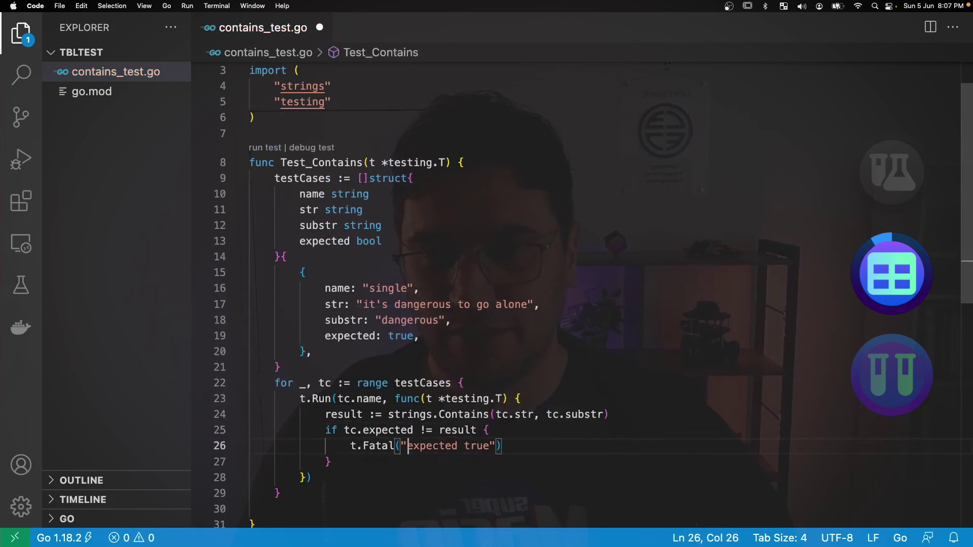
pyautogui.write('f')
pyautogui.press('Right')
pyautogui.press('Right')
pyautogui.press('Right')
pyautogui.press('Right')
pyautogui.press('Right')
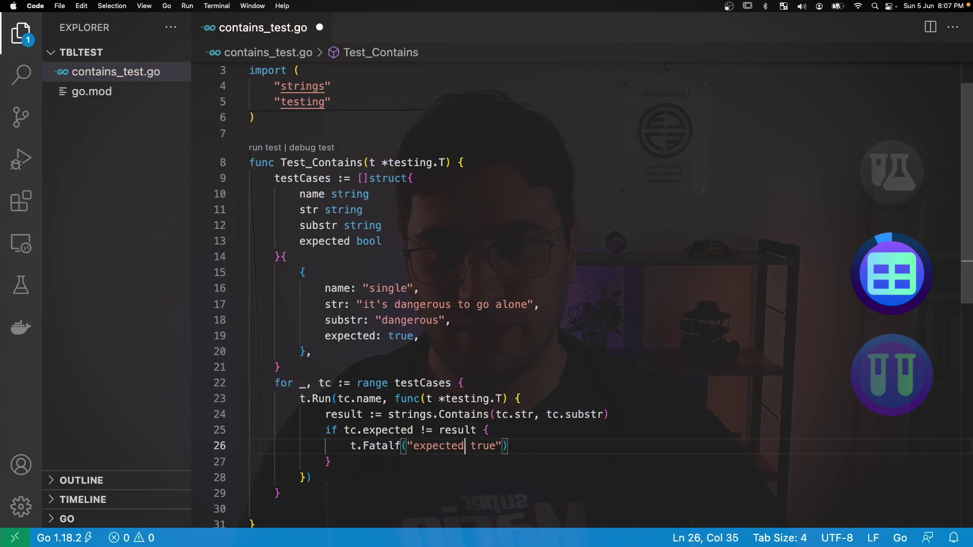
pyautogui.press('Right')
pyautogui.press('Right')
pyautogui.press('Right')
pyautogui.press('Right')
pyautogui.press('BackSpace')
pyautogui.press('BackSpace')
pyautogui.press('BackSpace')
pyautogui.press('BackSpace')
pyautogui.write('%')
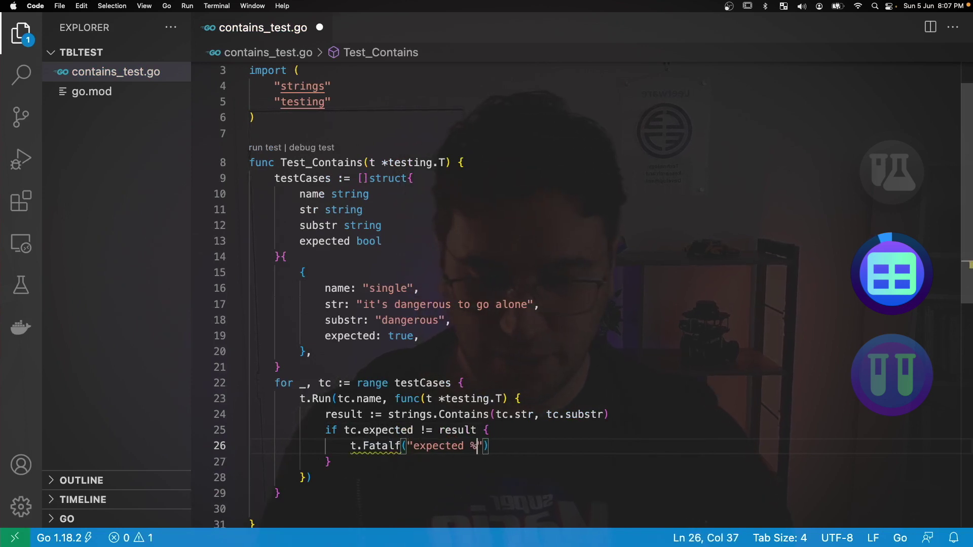
pyautogui.write('v')
pyautogui.press('Right')
pyautogui.write(', t')
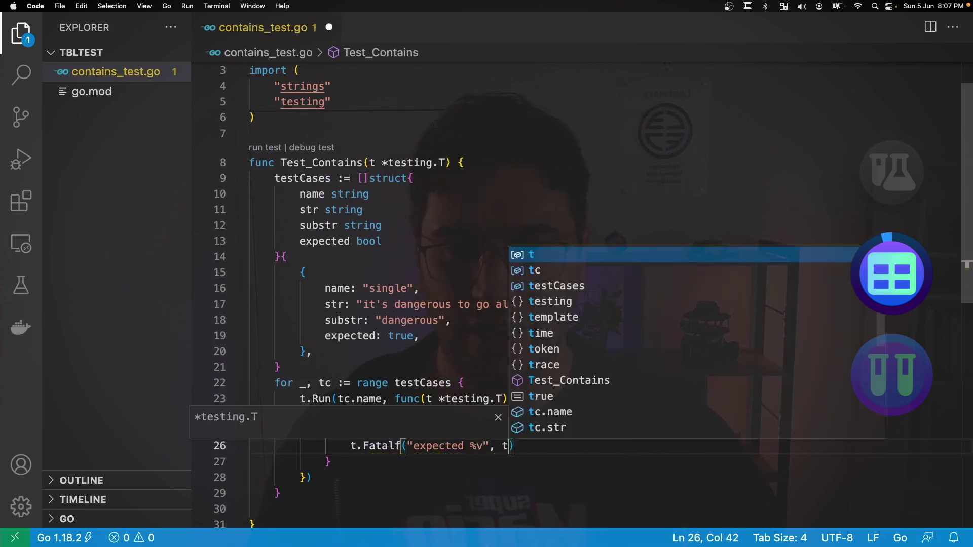
pyautogui.write('c.e')
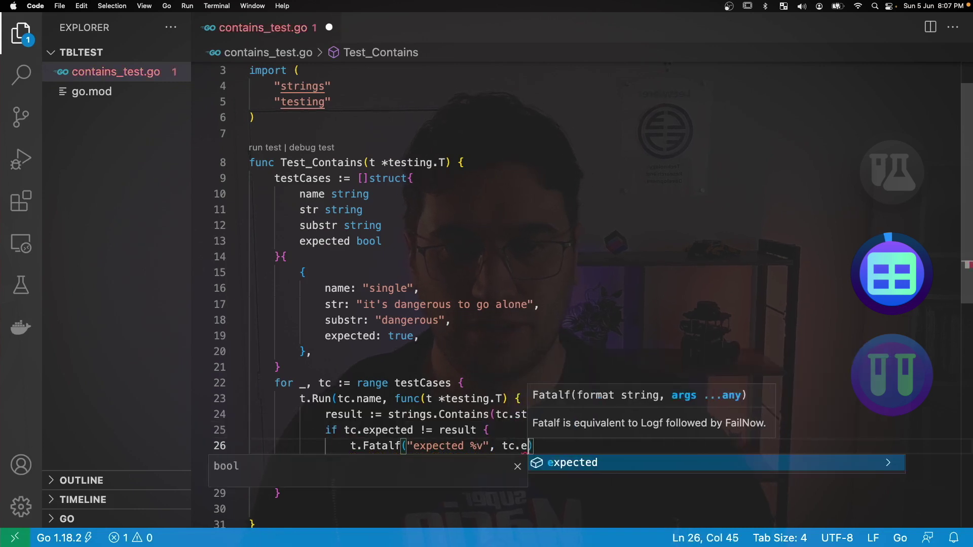
pyautogui.press('Return')
pyautogui.press('cmd+s')
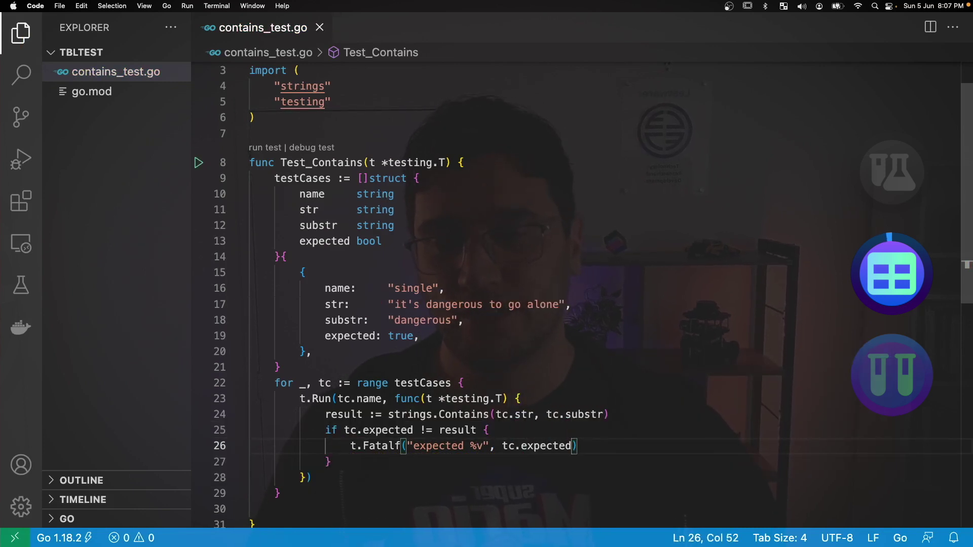
# - Run go test . -v and confirm the single subtest passes
pyautogui.hotkey('ctrl', '`')
pyautogui.write('go test')
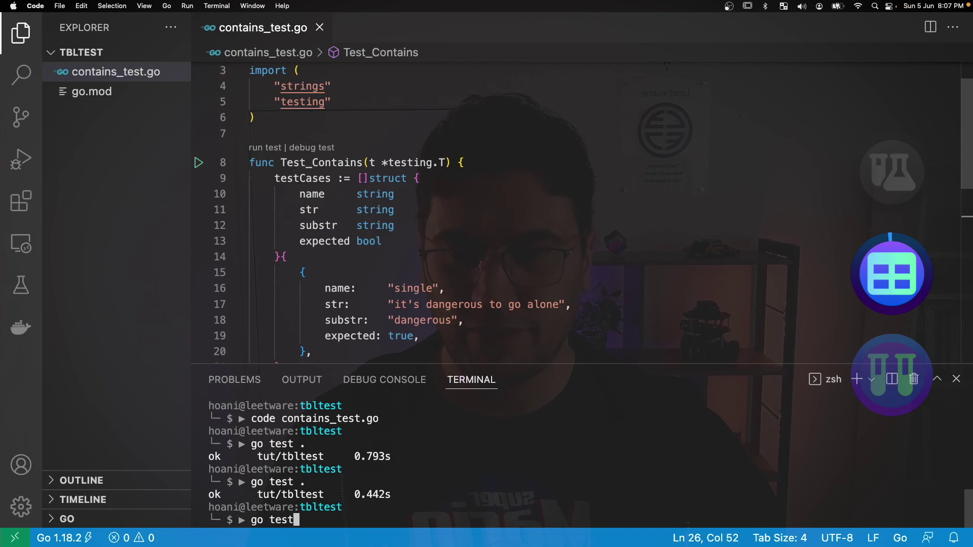
pyautogui.write(' . -v')
pyautogui.press('Return')
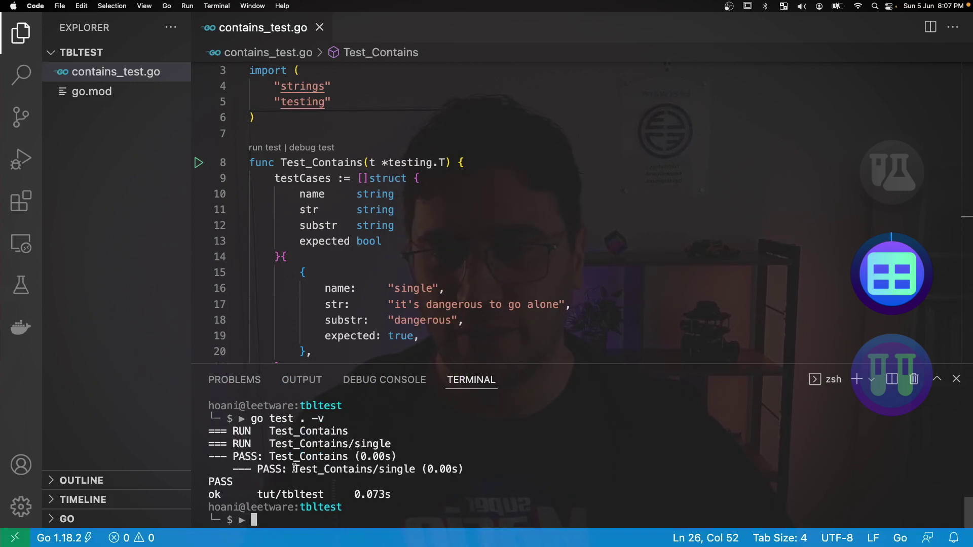
pyautogui.doubleClick(416, 471)
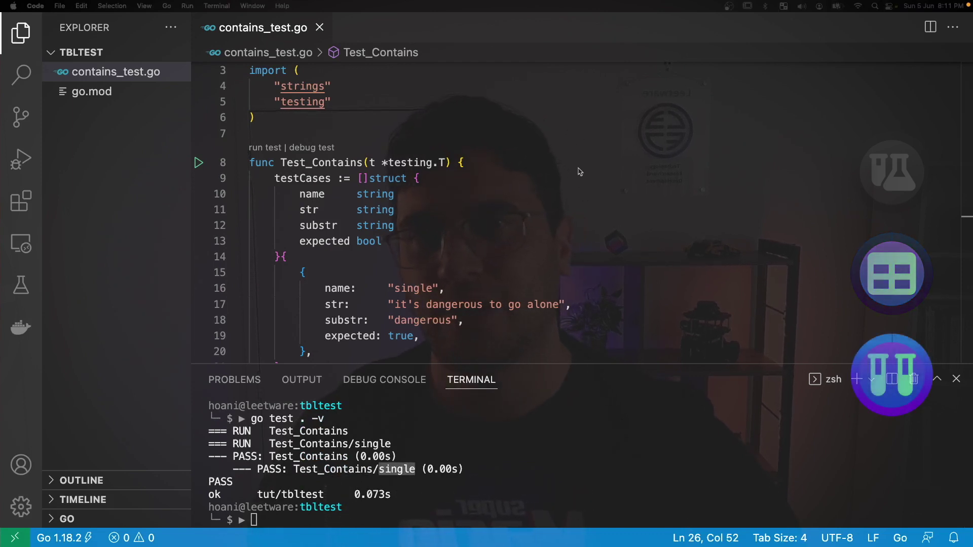
# - Duplicate the first test-case literal below itself
pyautogui.hotkey('ctrl', '`')
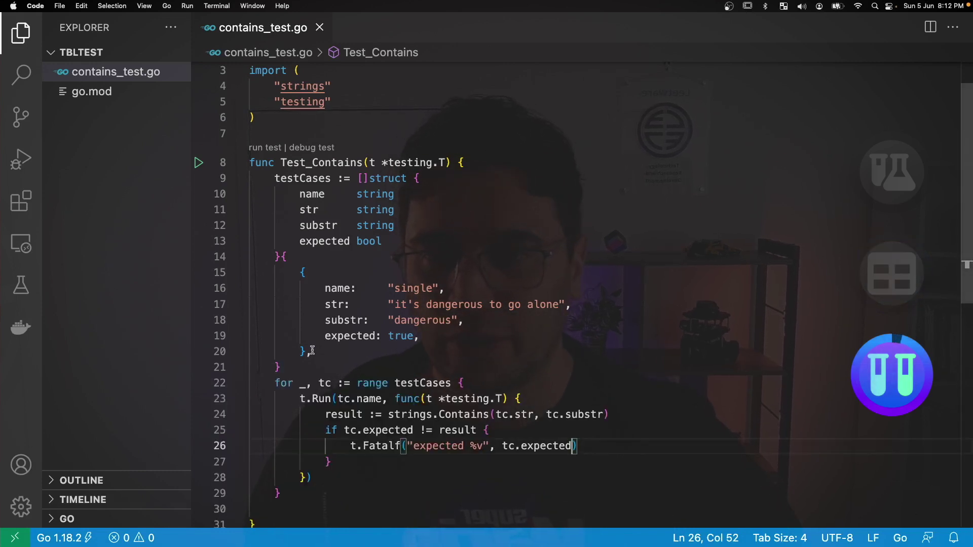
pyautogui.moveTo(312, 351); pyautogui.dragTo(292, 270)
pyautogui.press('super+c')
pyautogui.press('Right')
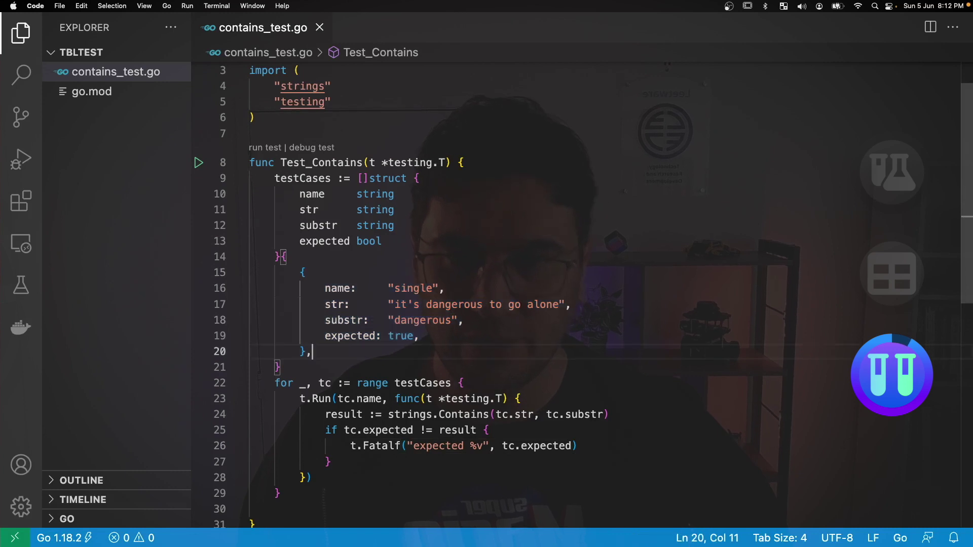
pyautogui.press('Return')
pyautogui.press('super+v')
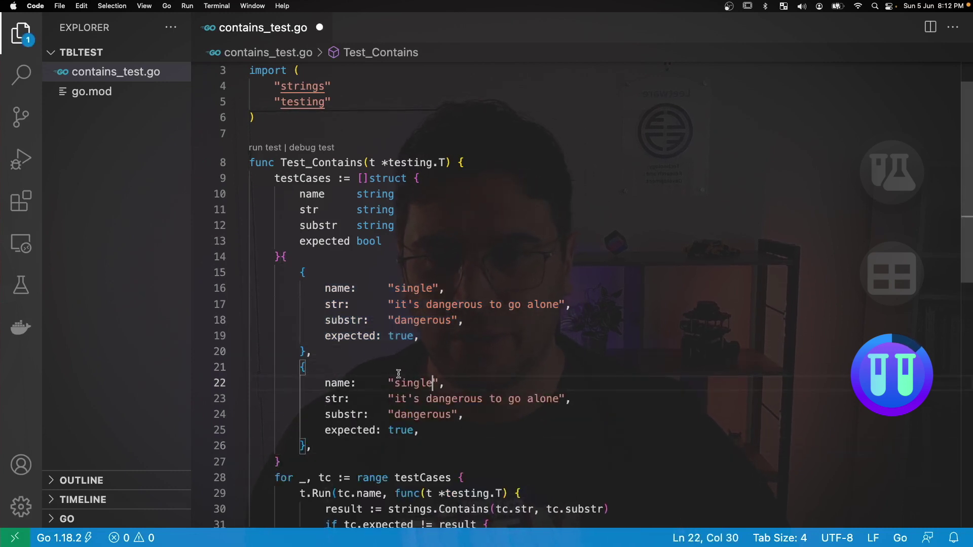
# - Edit the copy into case "none": str "take this", substr "good luck", expected false
pyautogui.hotkey('shift', 'alt', 'Left')
pyautogui.write('none')
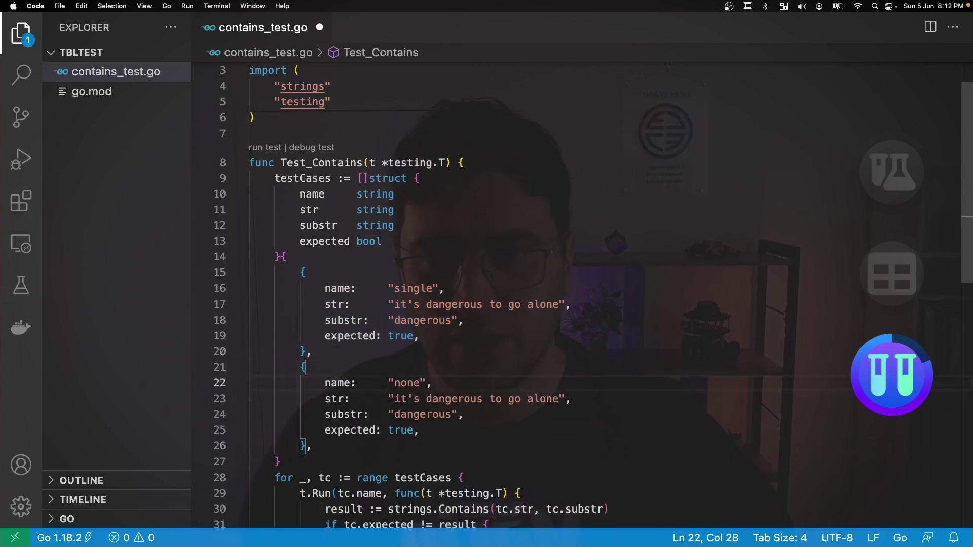
pyautogui.moveTo(554, 398); pyautogui.dragTo(405, 399)
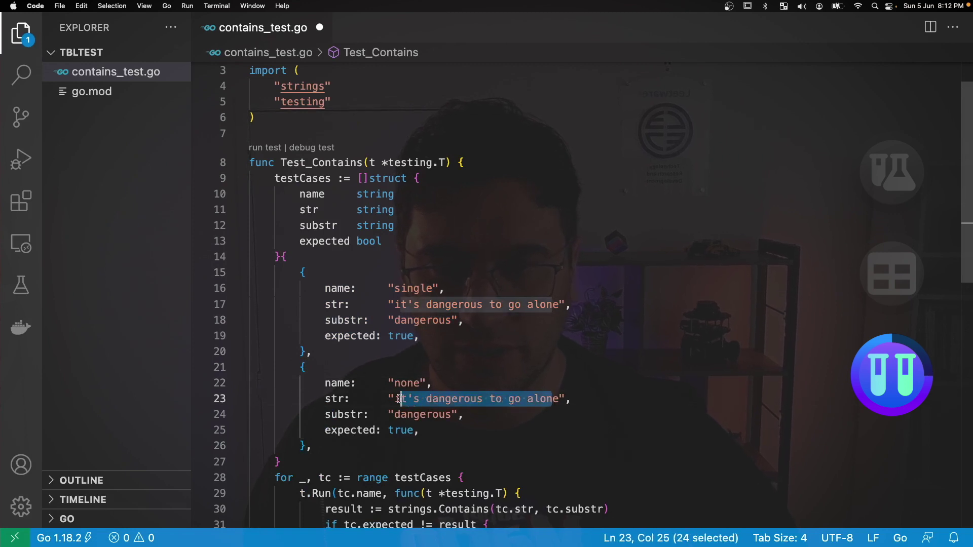
pyautogui.write('take th')
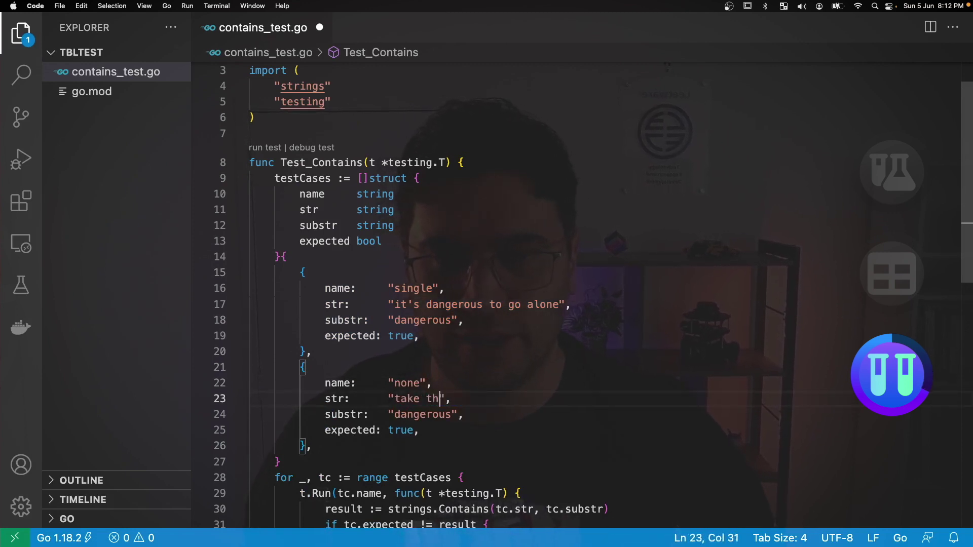
pyautogui.write('is')
pyautogui.doubleClick(431, 416)
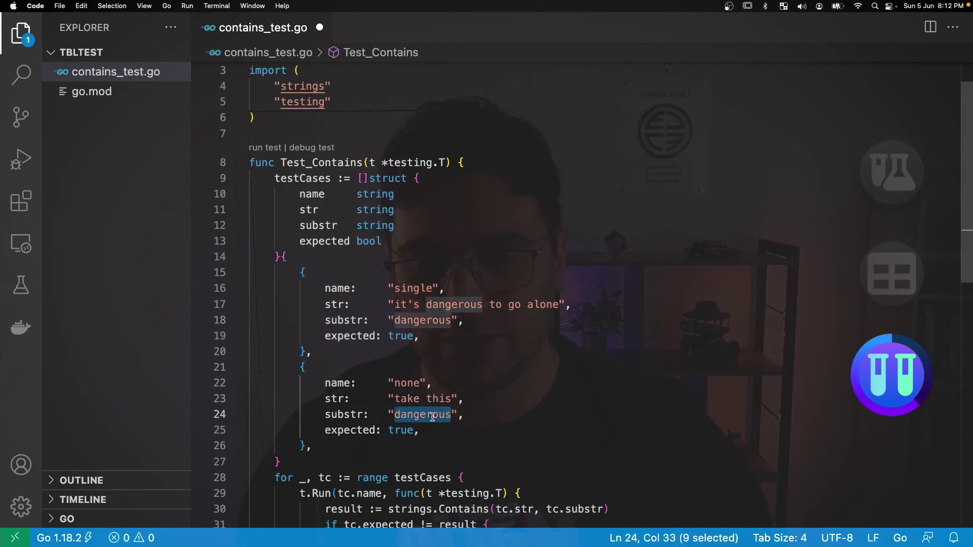
pyautogui.write('good luck')
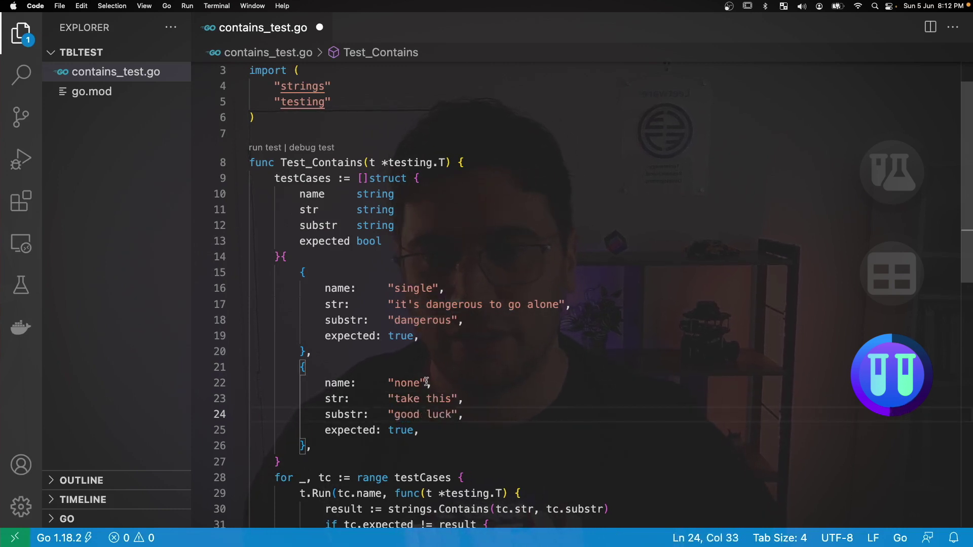
pyautogui.doubleClick(398, 430)
pyautogui.write('fals')
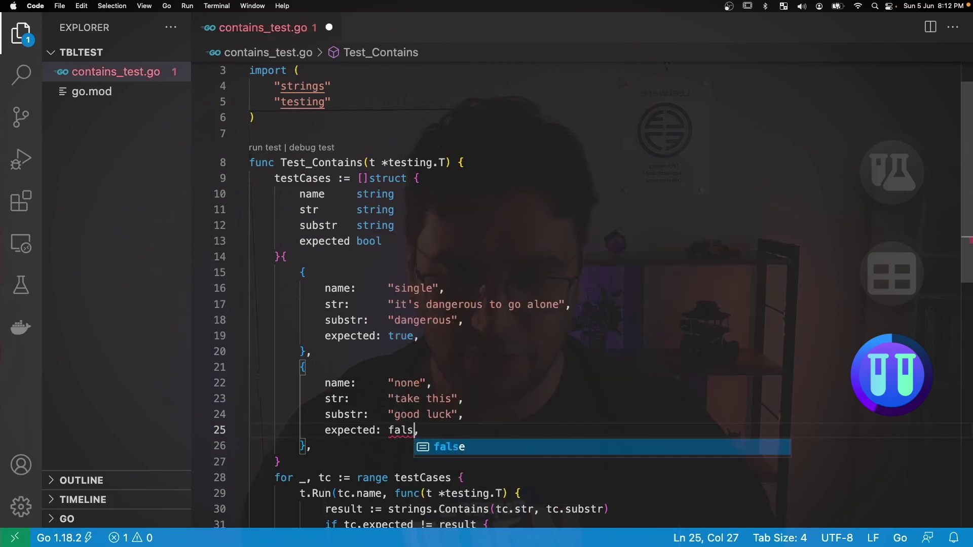
pyautogui.write('e')
# - Save and rerun go test . -v, confirming both single and none subtests pass
pyautogui.press('super+s')
pyautogui.hotkey('ctrl', '`')
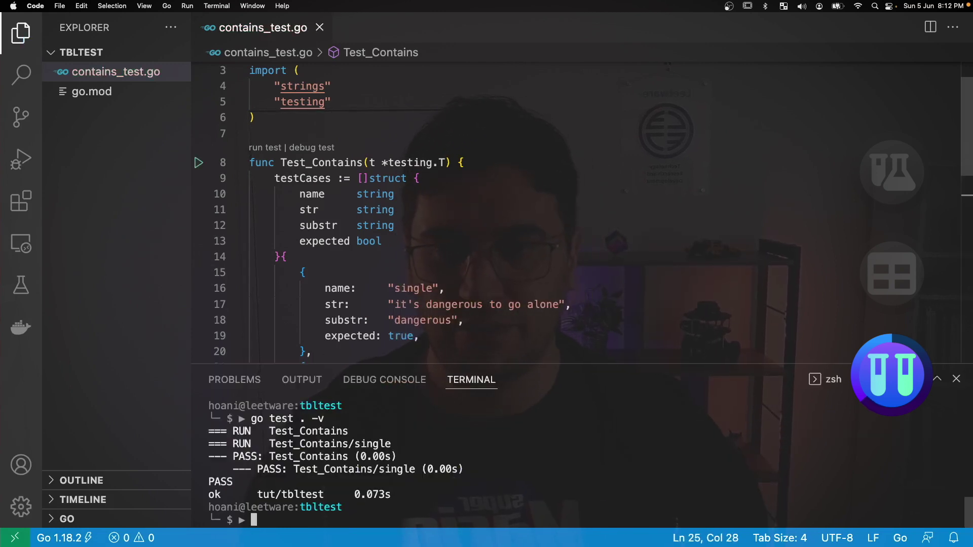
pyautogui.press('Up')
pyautogui.press('Return')
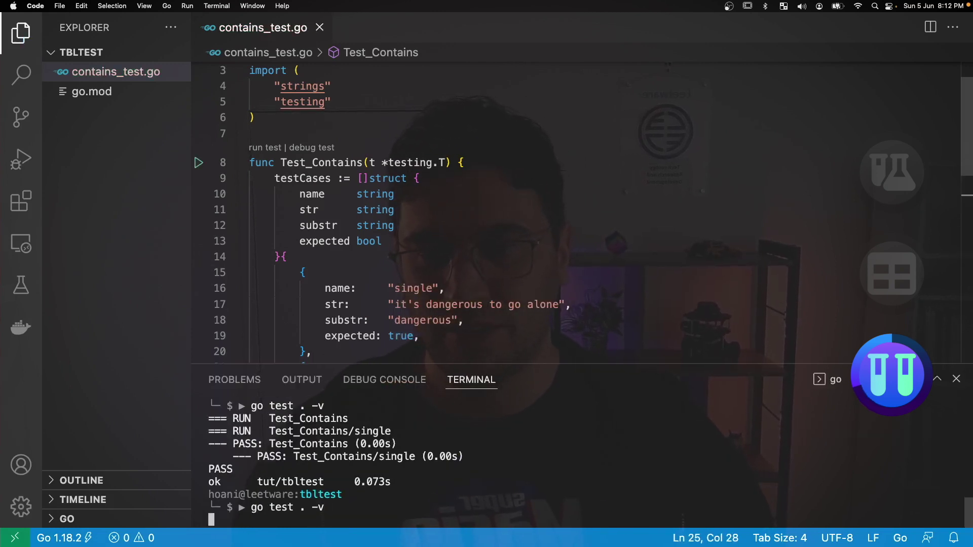
pyautogui.doubleClick(316, 456)
pyautogui.moveTo(361, 469); pyautogui.dragTo(375, 470)
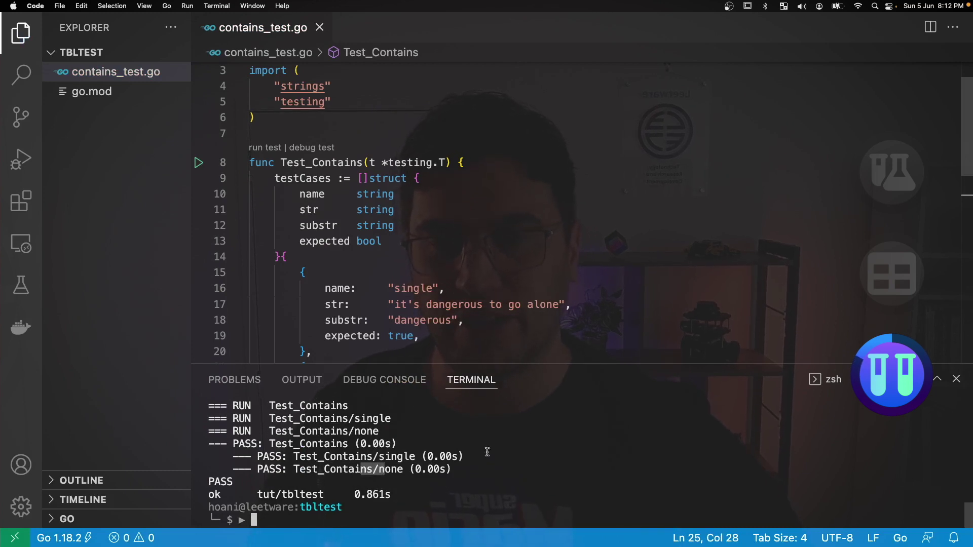
pyautogui.scroll(-3, 652, 224)
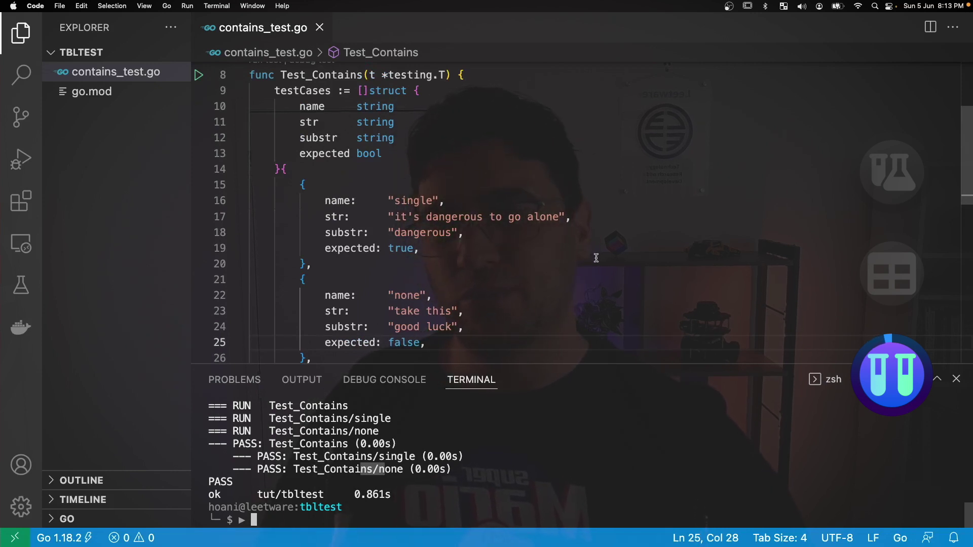
pyautogui.scroll(-4, 568, 266)
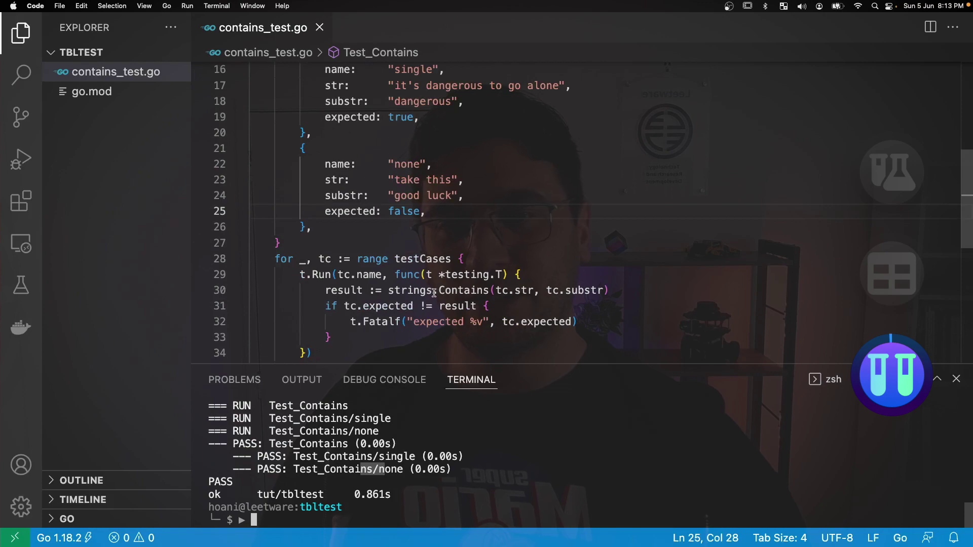